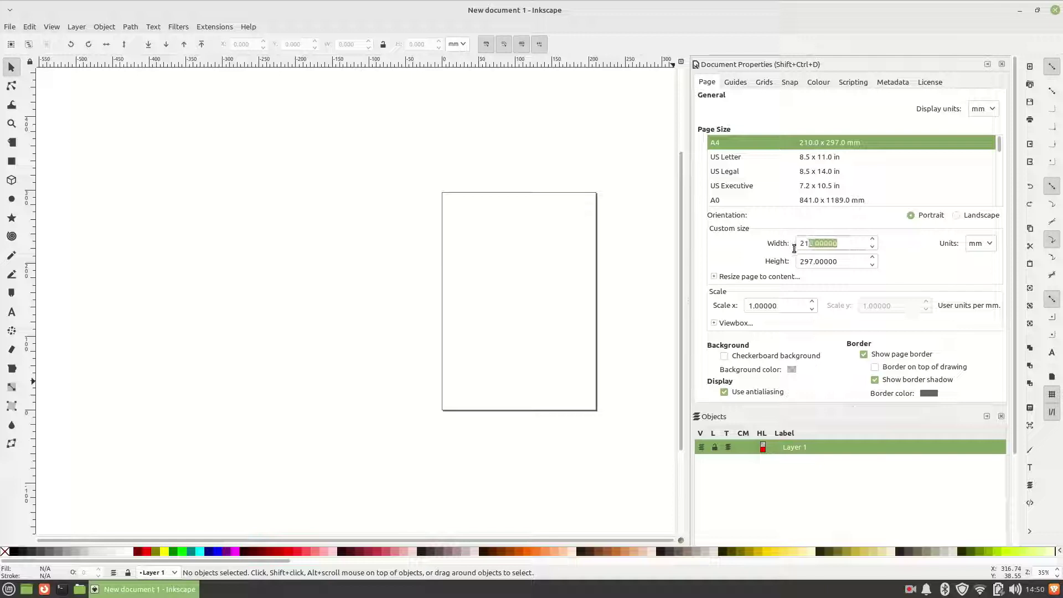
Step: Set a custom page size of 120 mm wide by 180 mm high and close the document properties
click(808, 244)
drag(806, 244, 798, 244)
text(12)
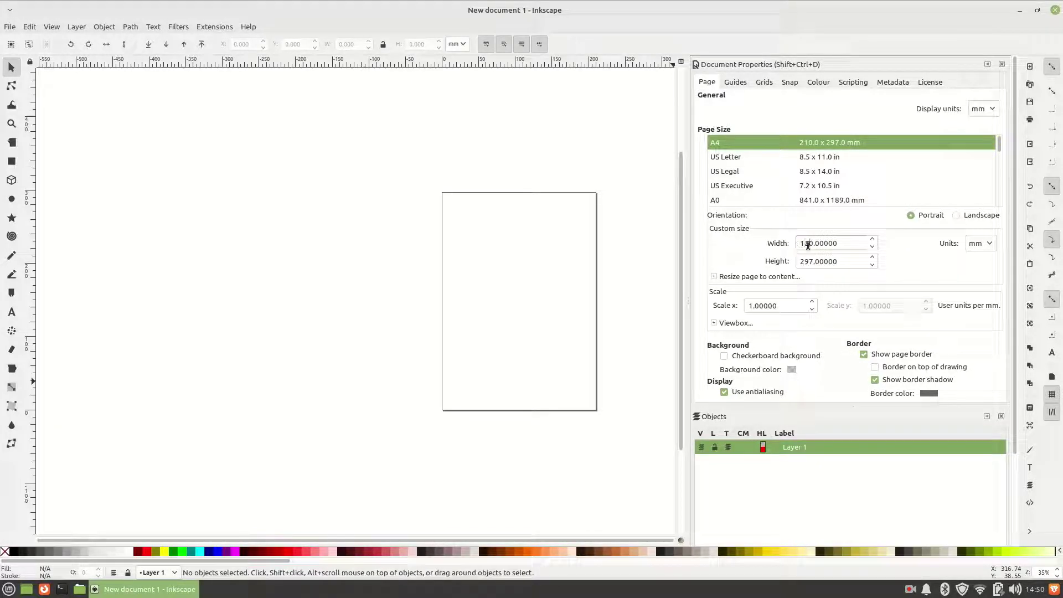
click(844, 257)
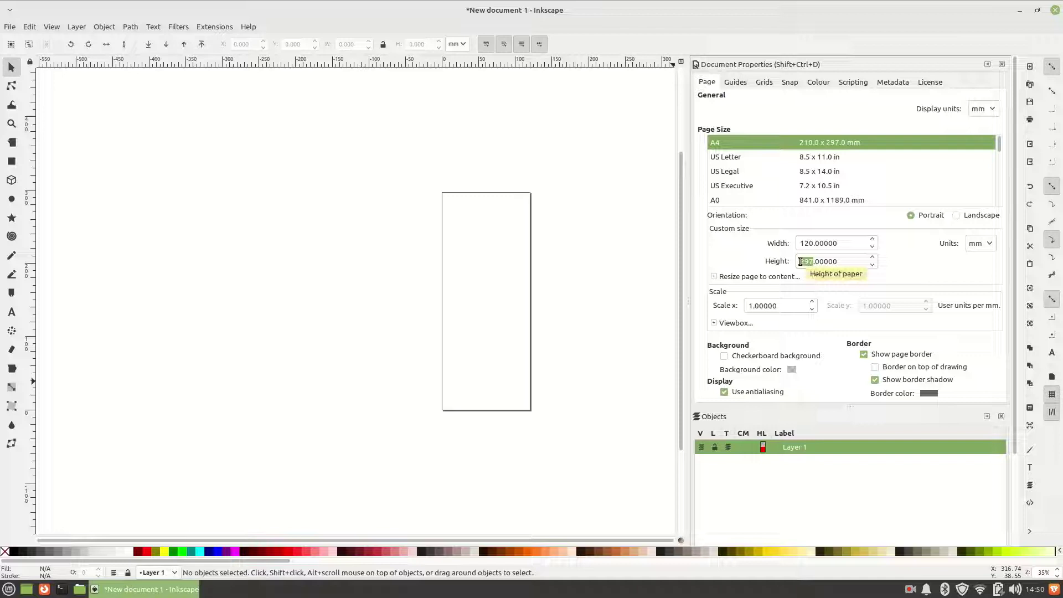
text(180)
click(845, 246)
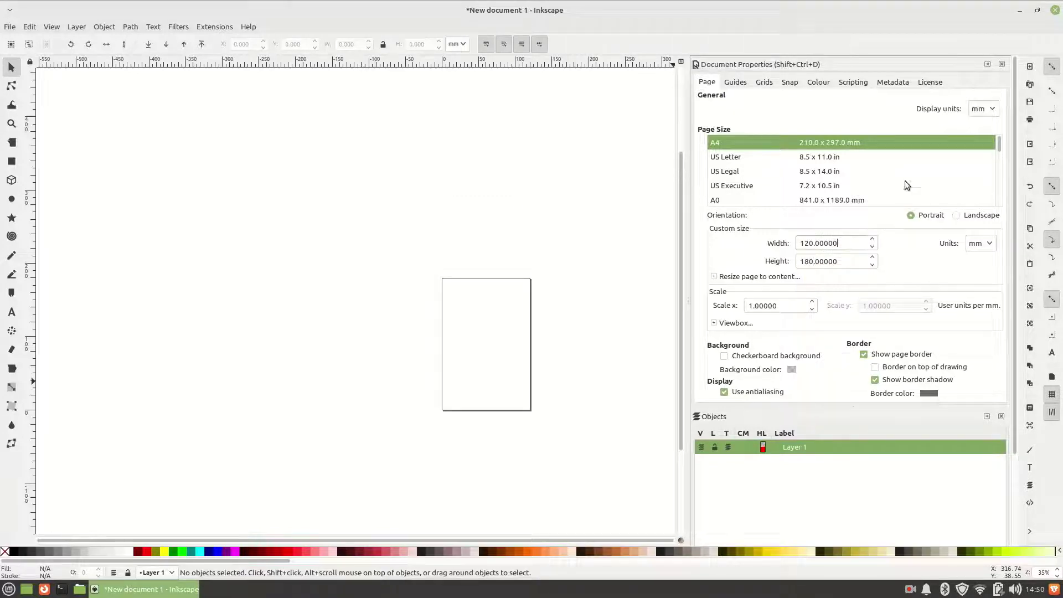
click(1001, 64)
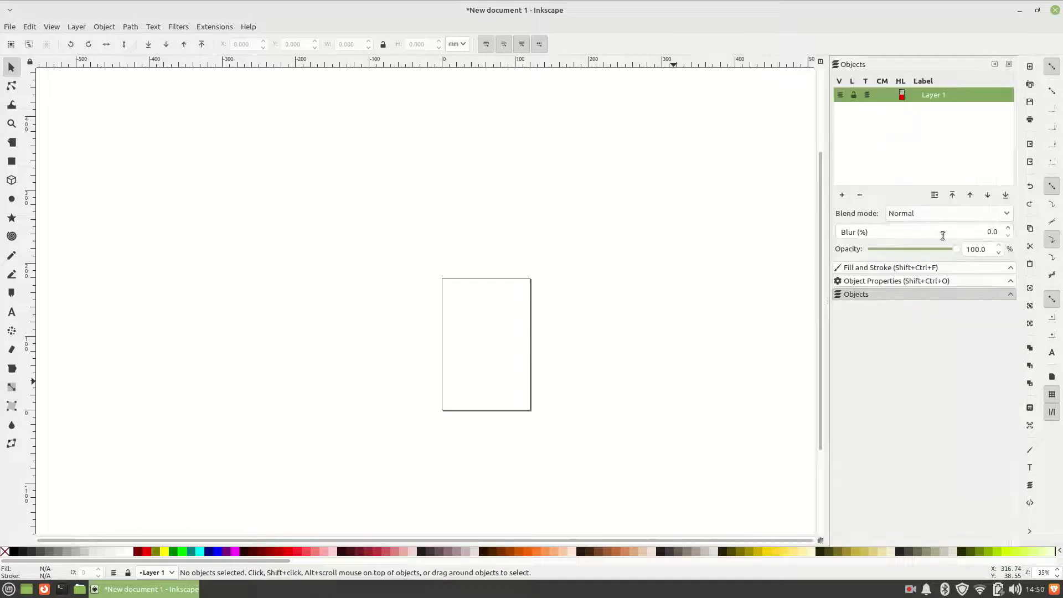
Step: Draw a circle about 28 mm across near the page's upper centre, with fill and stroke colour #782121
click(1058, 570)
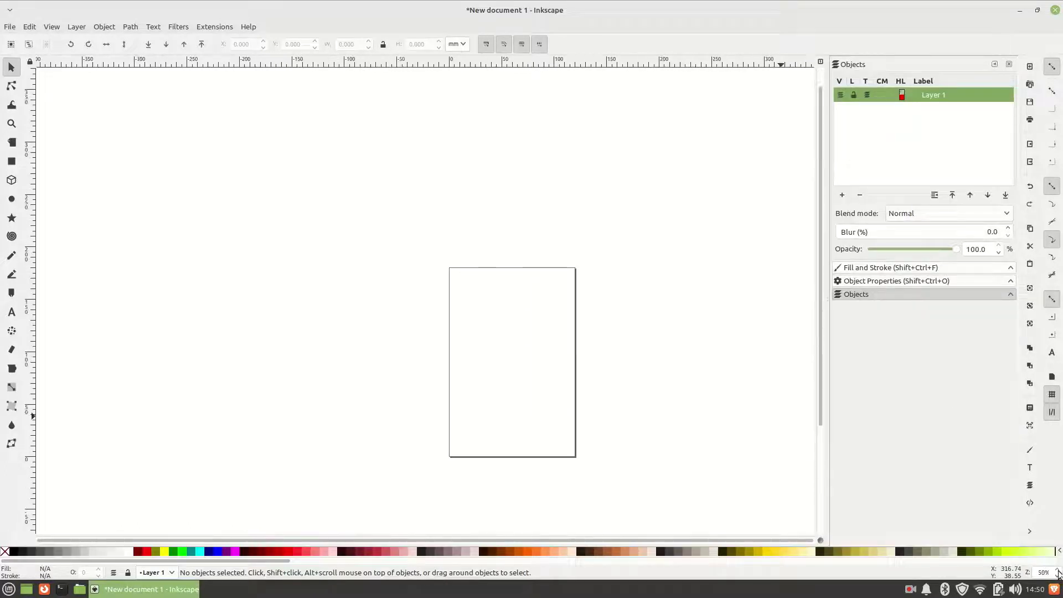
click(1058, 571)
click(1058, 571)
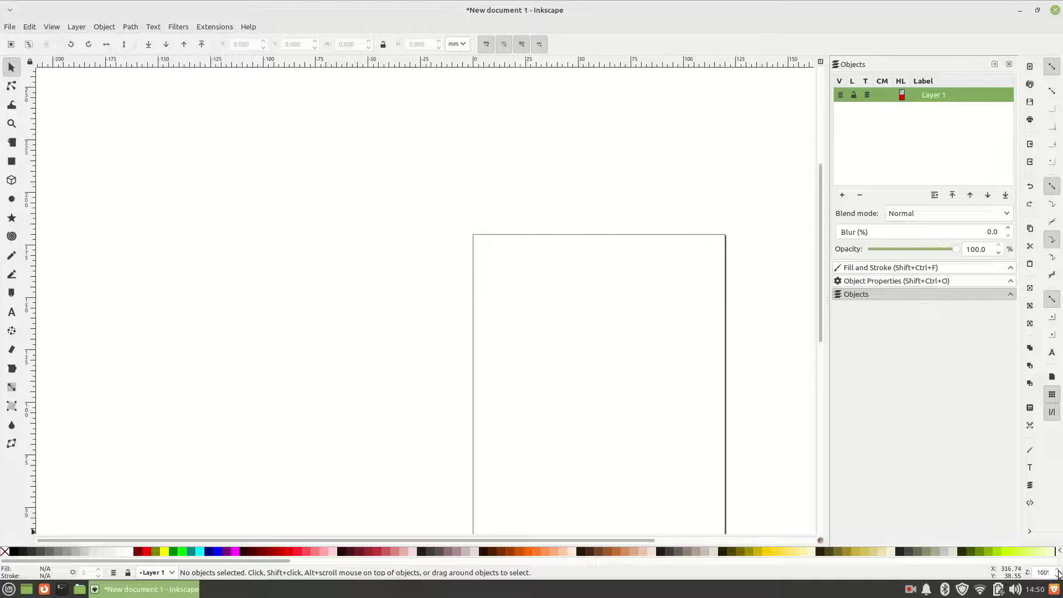
drag(821, 320, 828, 374)
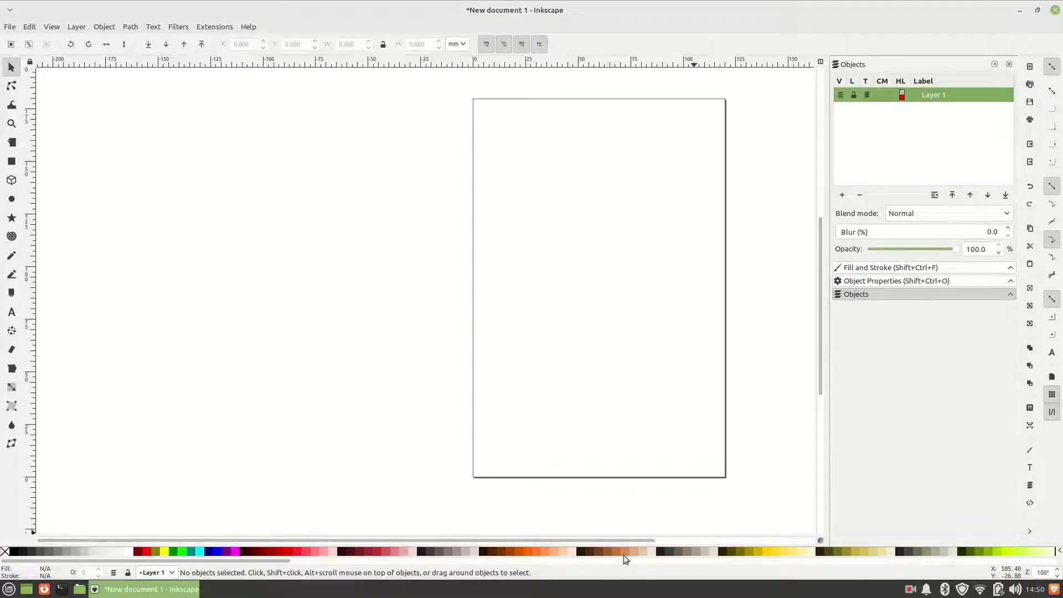
drag(630, 543, 676, 551)
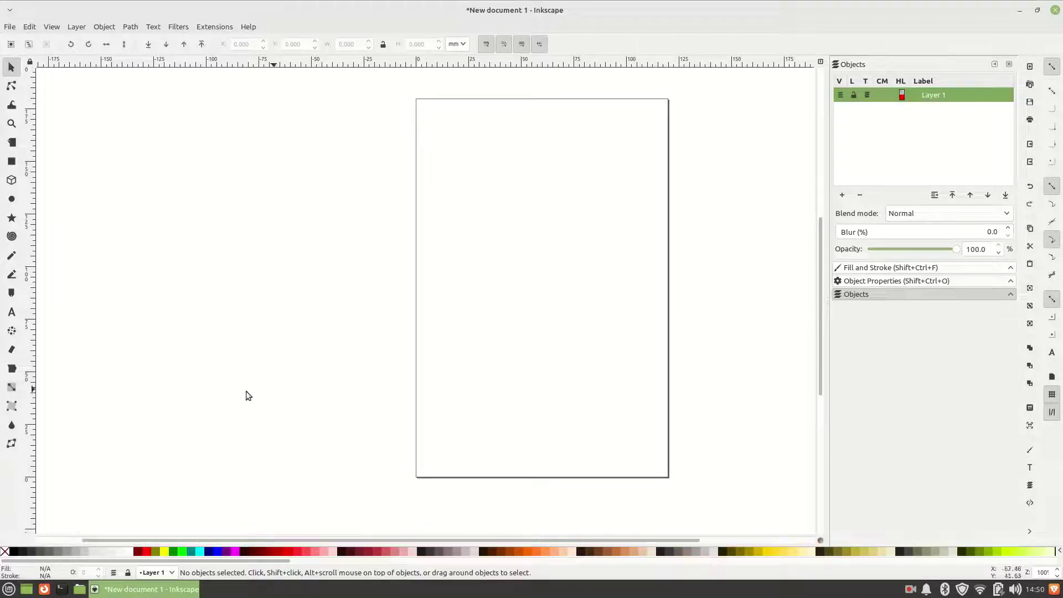
click(10, 202)
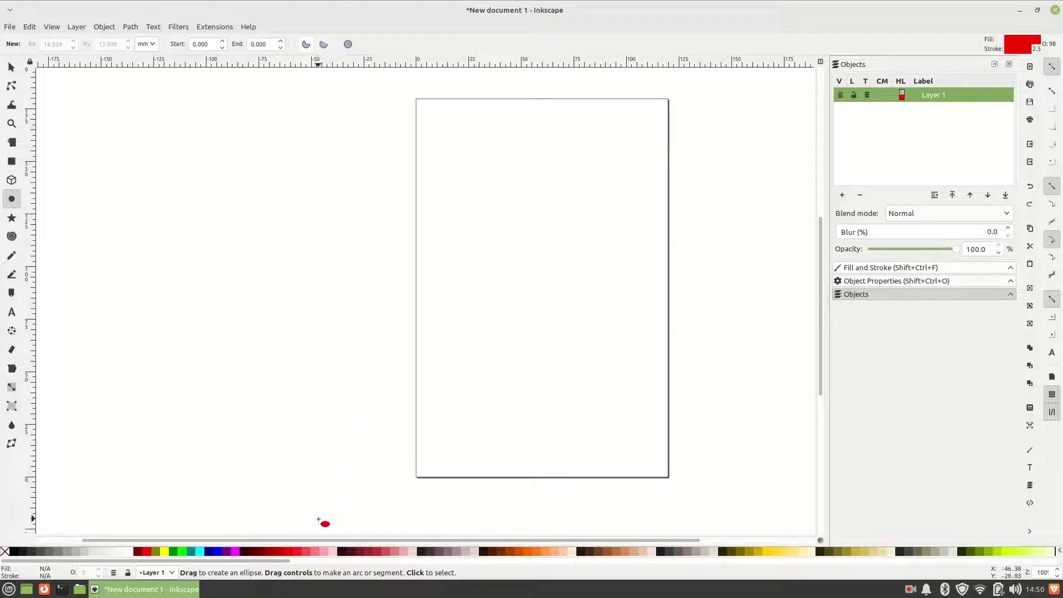
click(358, 552)
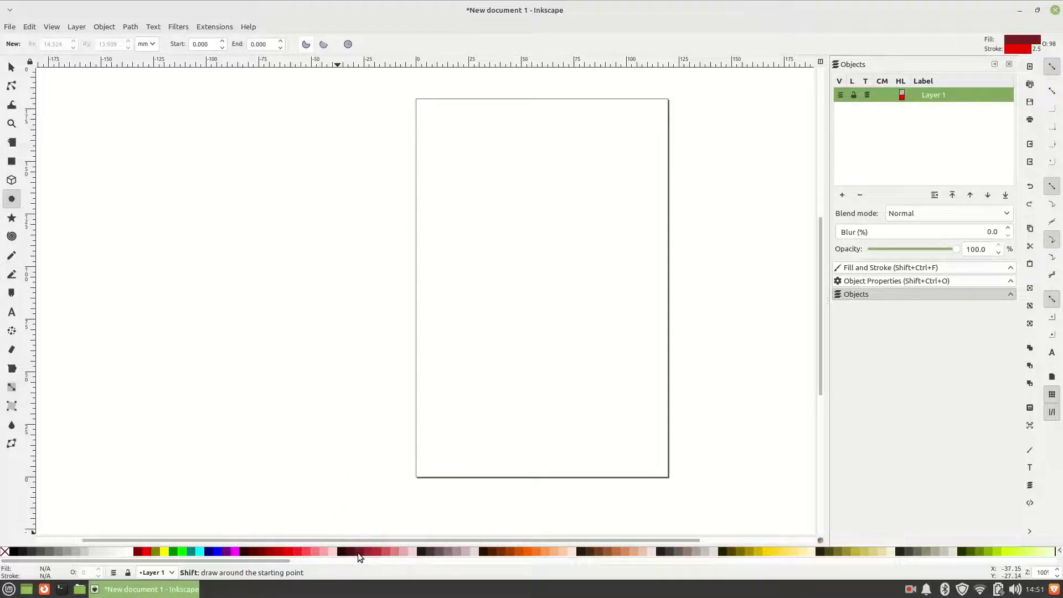
shift+click(357, 553)
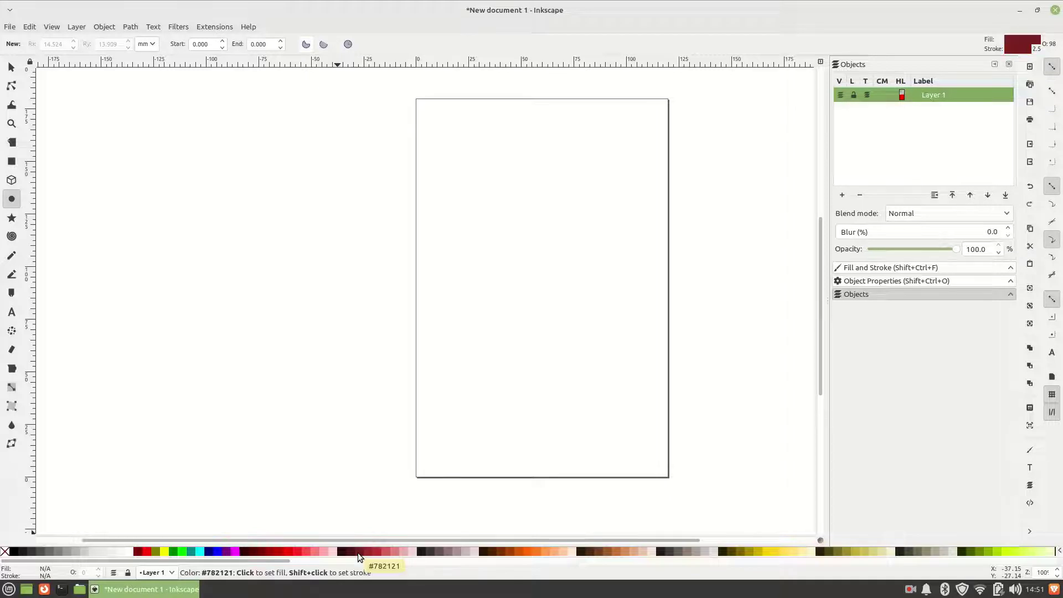
mouse_move(519, 133)
mouse_down()
mouse_move(581, 194)
mouse_move(536, 174)
mouse_up()
click(11, 67)
click(557, 269)
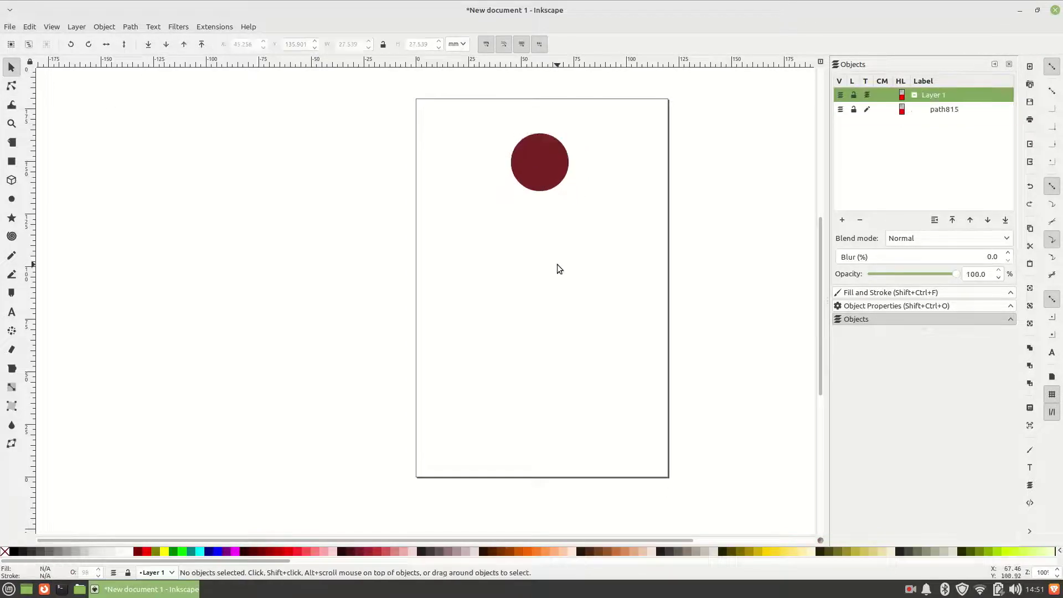
Step: Draw a closed four-sided torso outline about 28 mm wide and 54 mm high below the circle, tapering towards its lower end
click(11, 275)
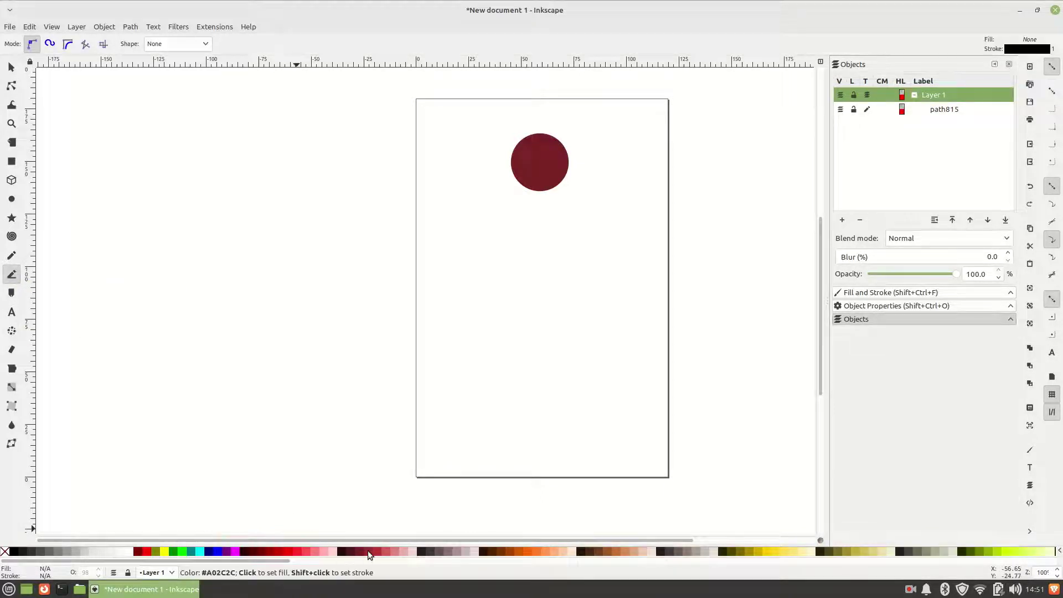
click(510, 203)
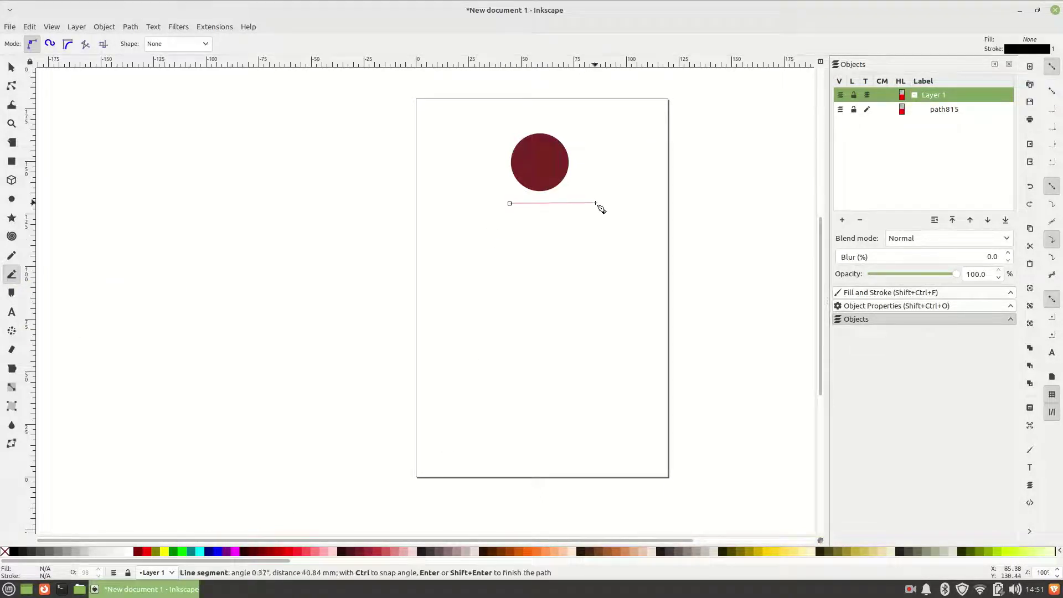
click(566, 204)
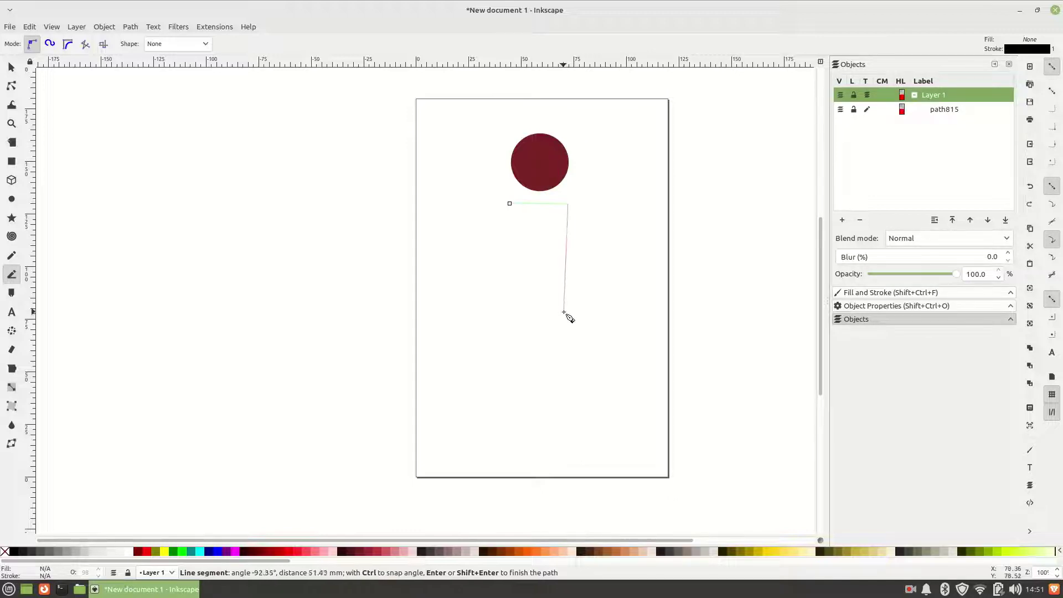
click(562, 316)
click(512, 316)
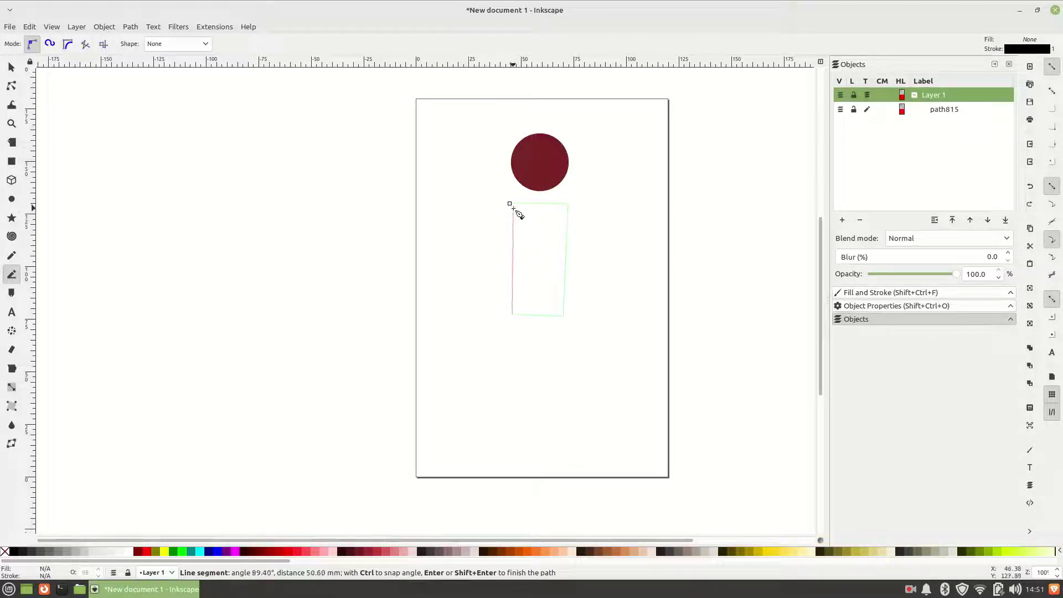
click(509, 203)
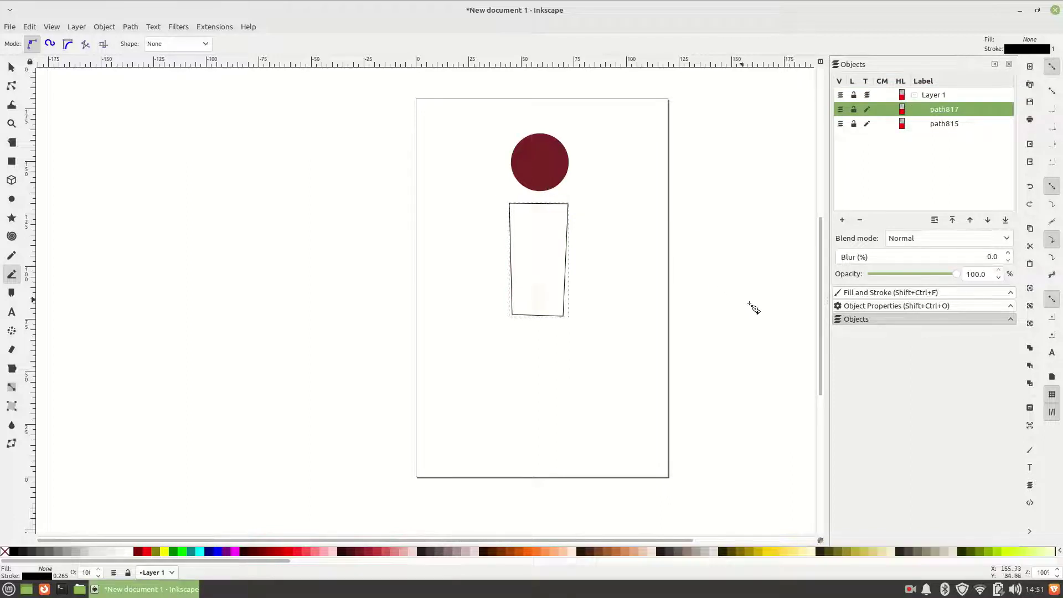
Step: Match the torso outline's stroke colour to the circle with RGB values 120, 33, 33
click(861, 294)
click(889, 83)
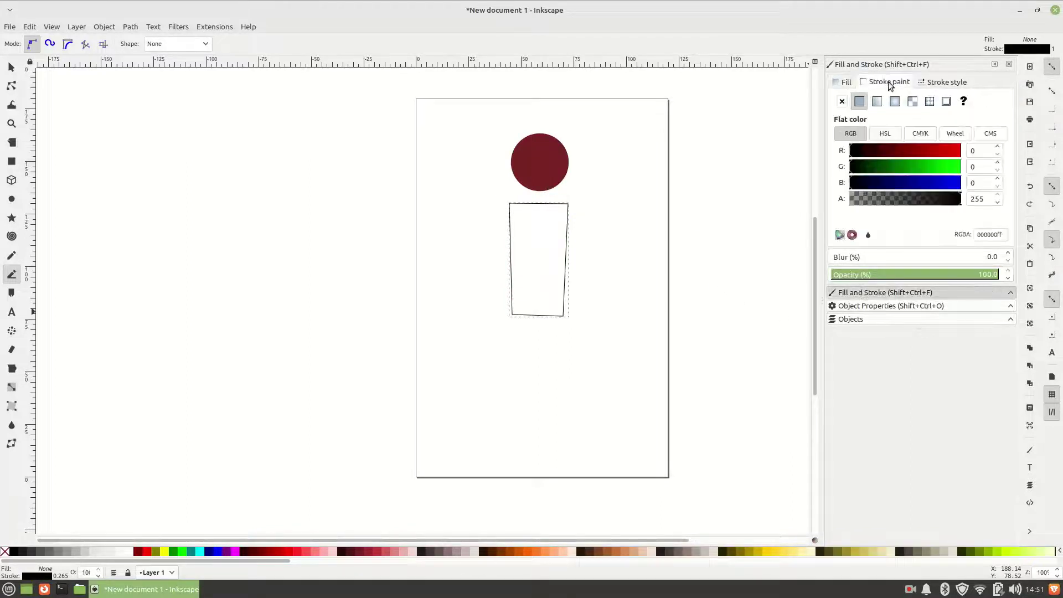
click(11, 67)
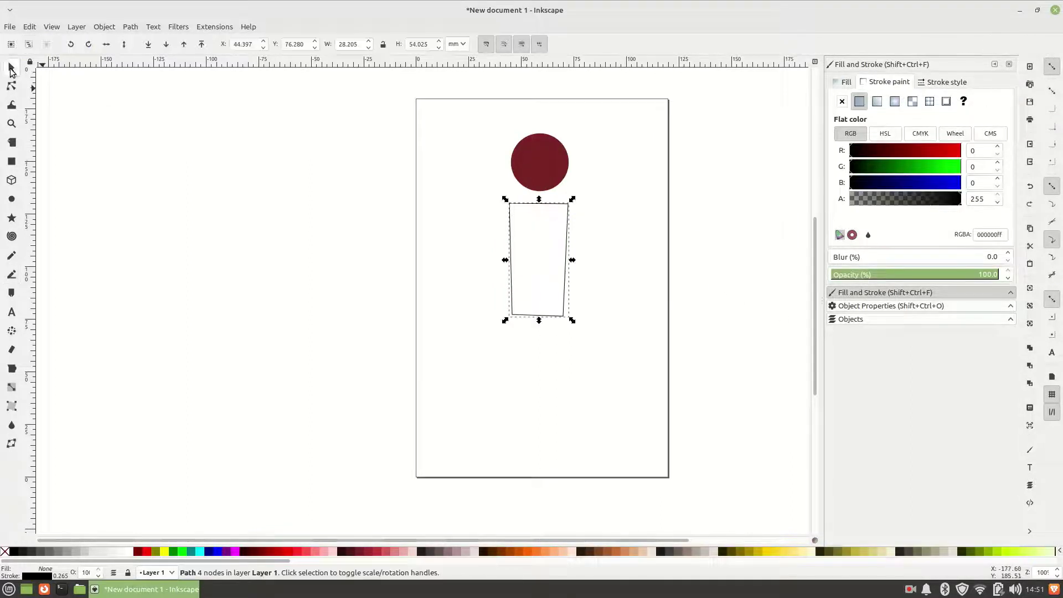
click(550, 162)
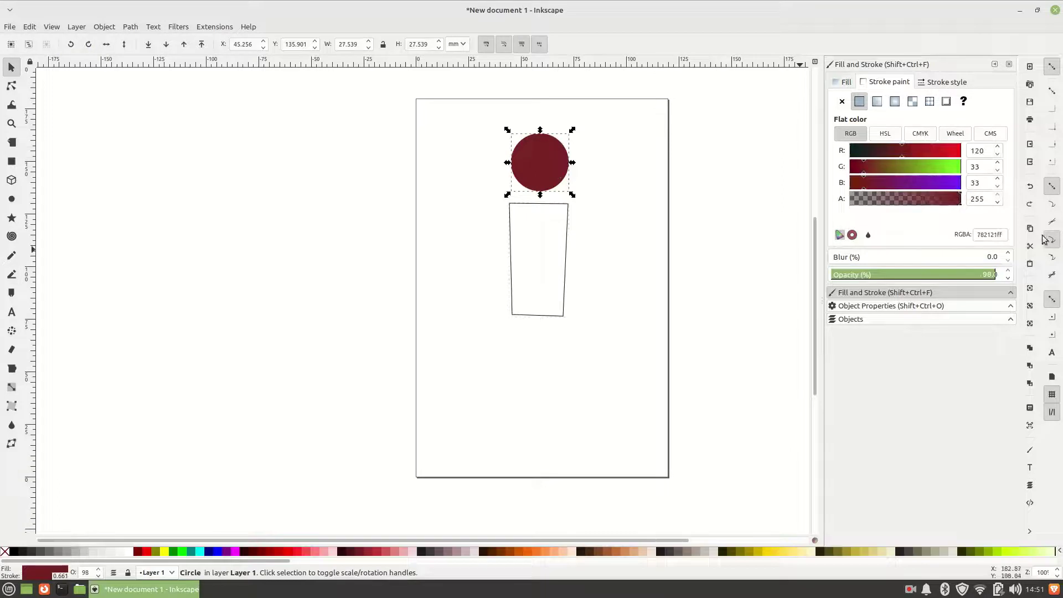
click(564, 281)
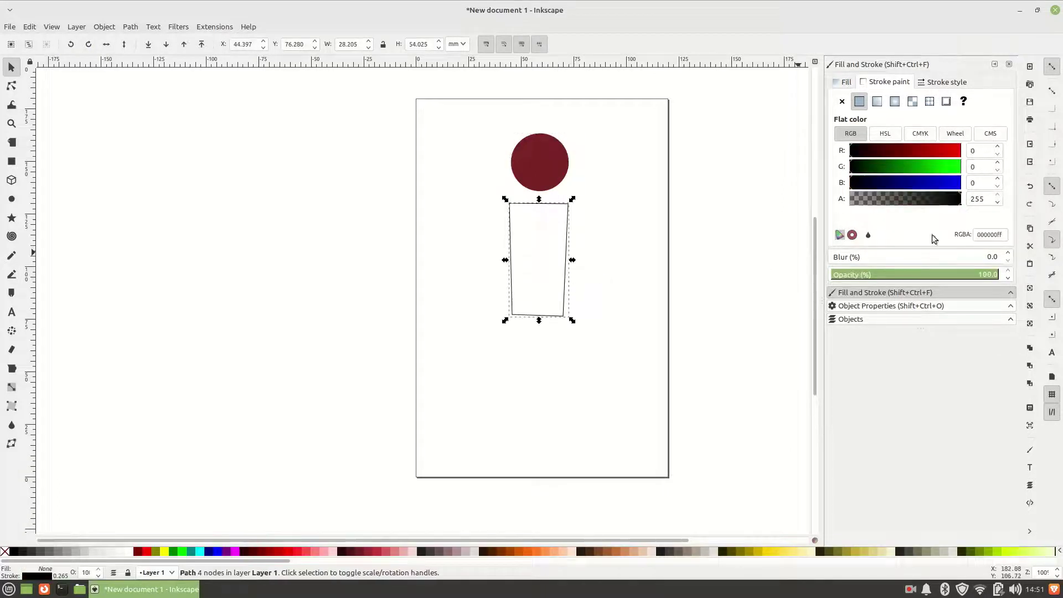
click(967, 153)
text(120)
key(Tab)
text(33)
key(Tab)
text(33)
Step: Give the torso a flat dark red fill and shift it slightly right and up
click(844, 82)
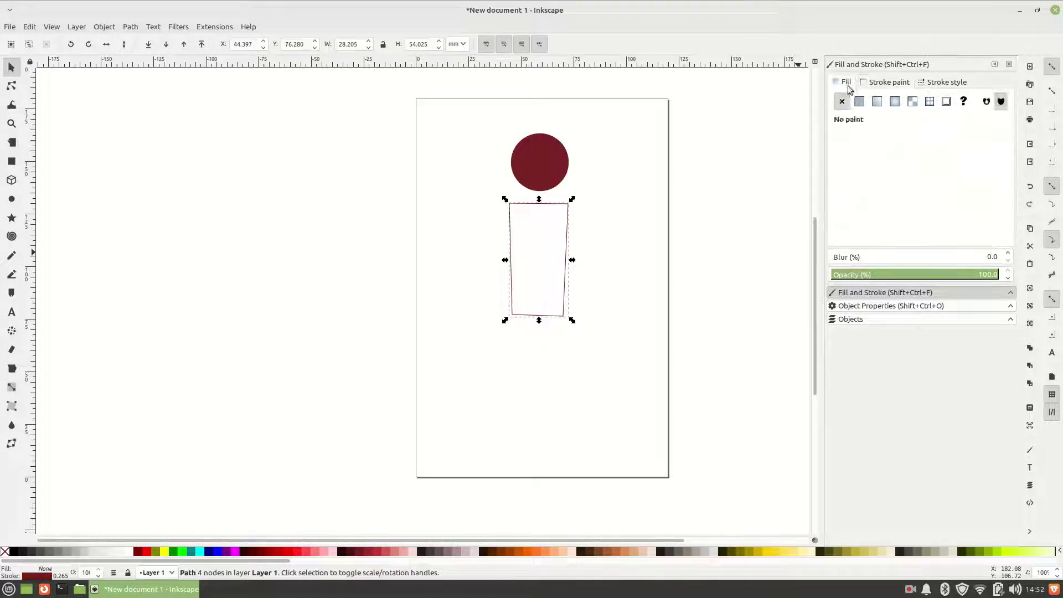
click(858, 101)
drag(518, 245, 522, 242)
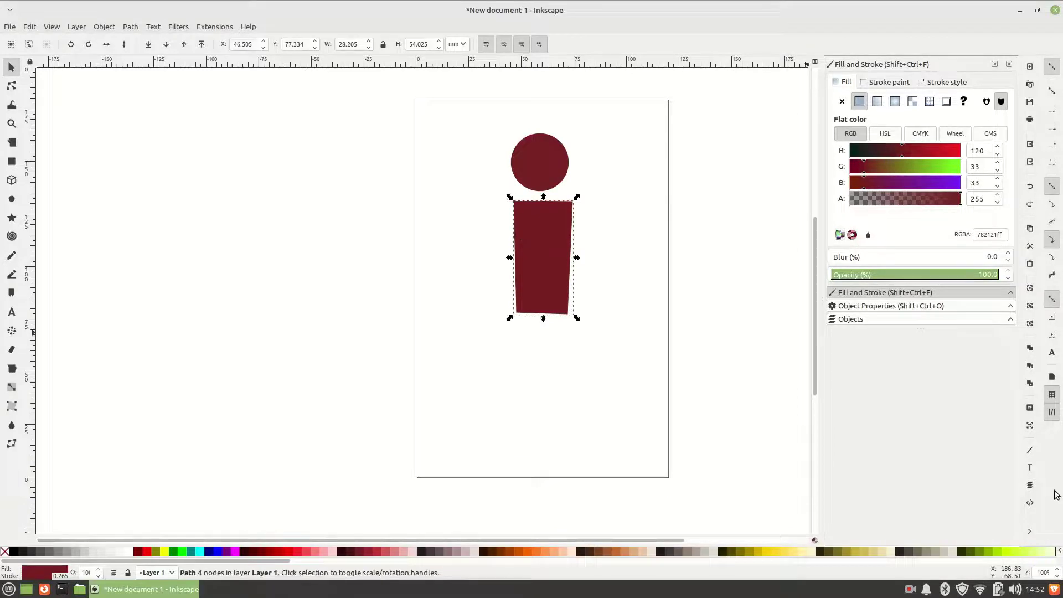
Step: Adjust the torso's upper-right and lower-left corner nodes to make it symmetrical, and centre it beneath the circle
scroll(1057, 572, up, 3)
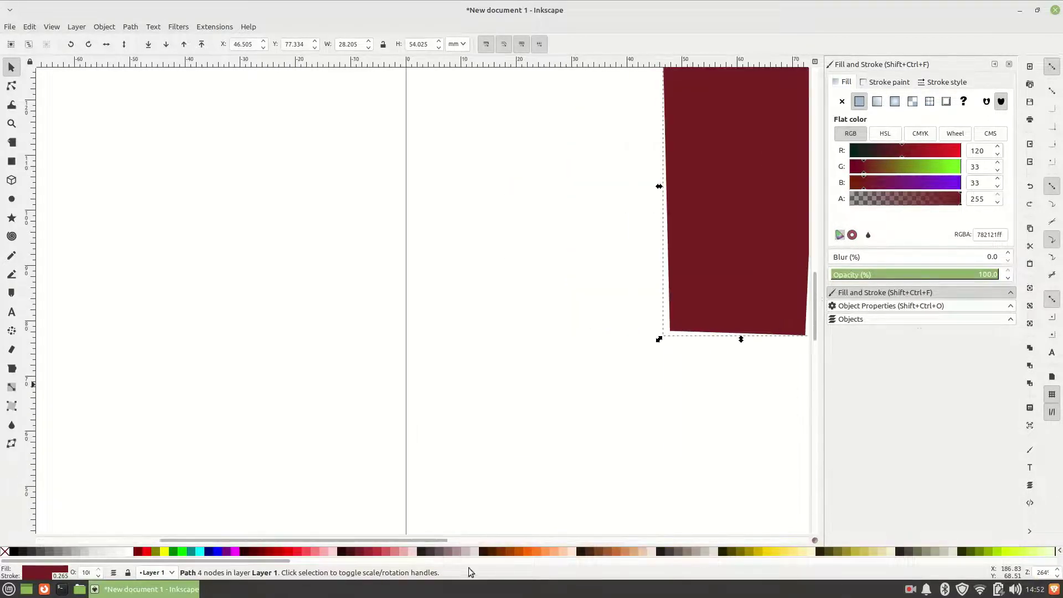
drag(439, 539, 518, 552)
scroll(632, 464, up, 6)
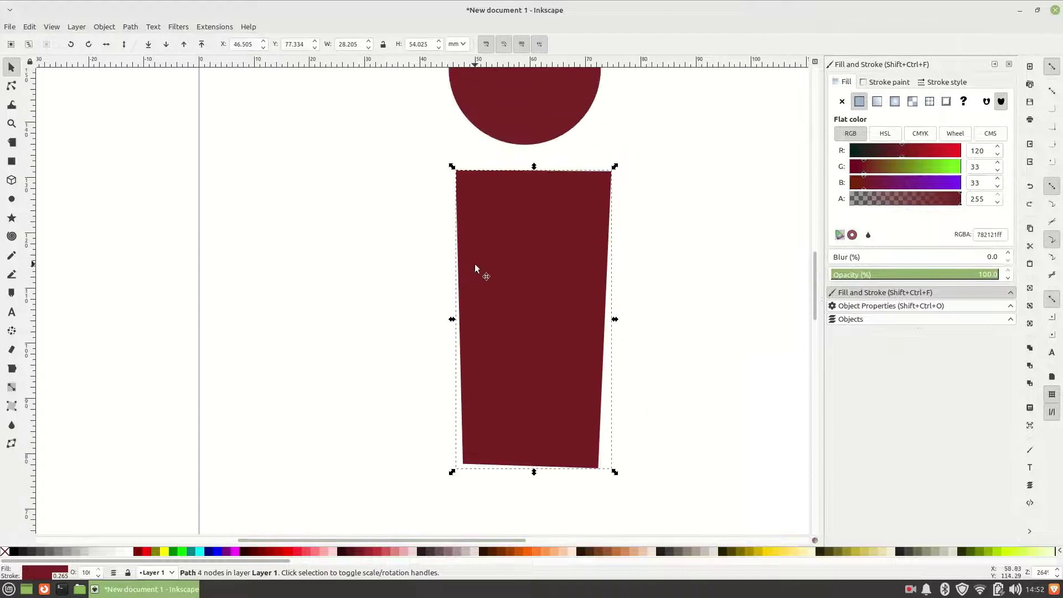
click(11, 89)
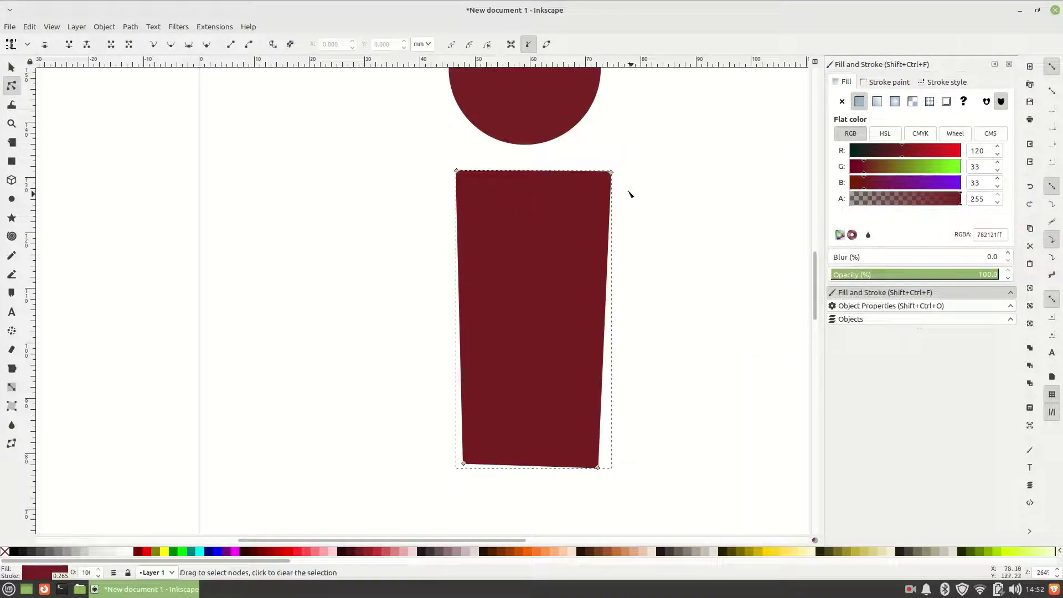
drag(611, 172, 613, 172)
drag(464, 464, 472, 470)
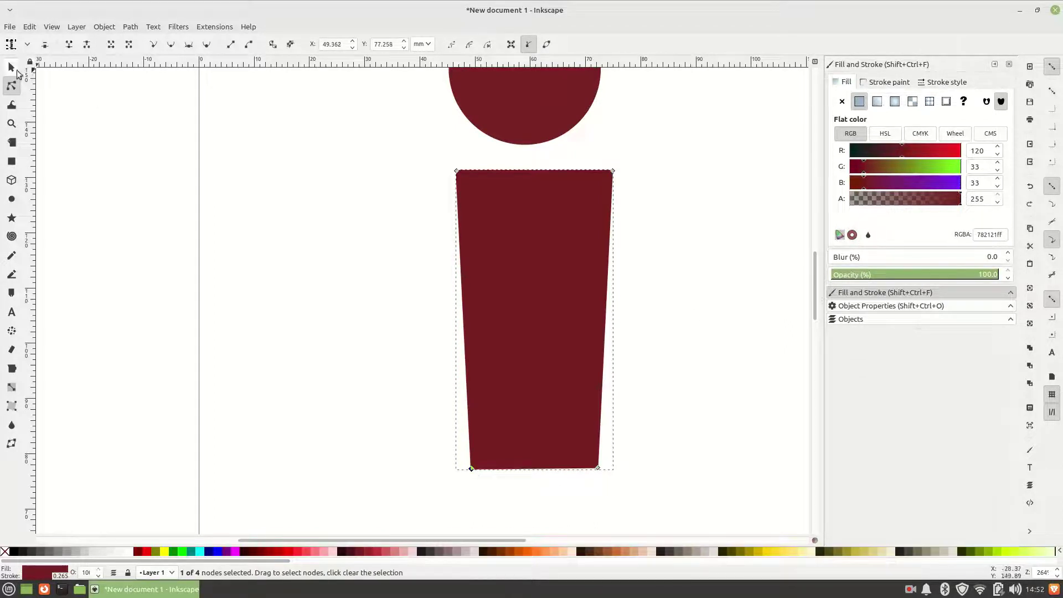
click(17, 72)
drag(514, 220, 502, 221)
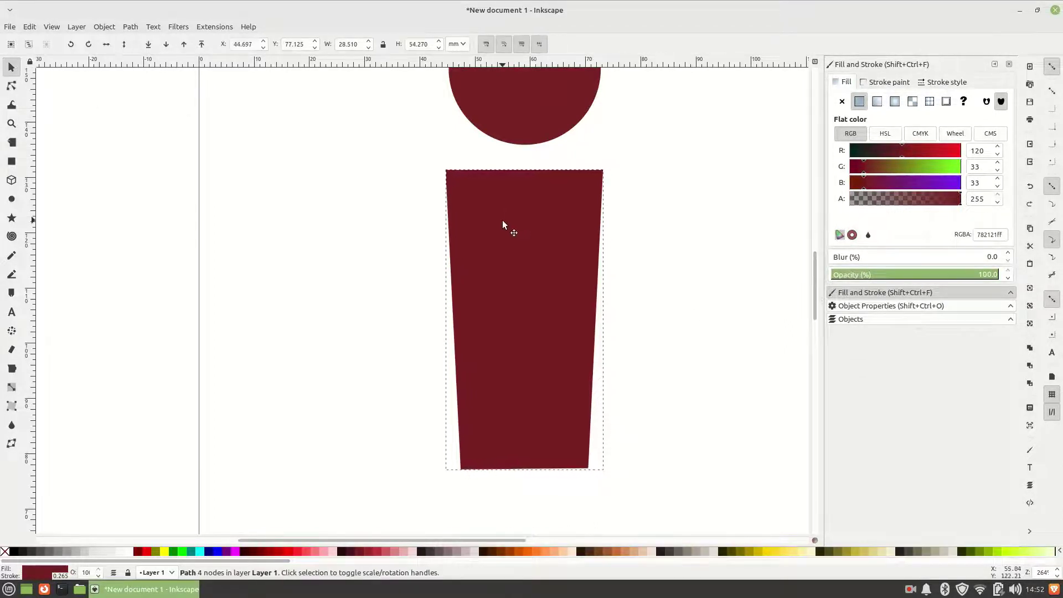
click(679, 205)
Step: Copy the torso shape, paste it, and place the copy directly below the original with a small gap
scroll(713, 284, down, 2)
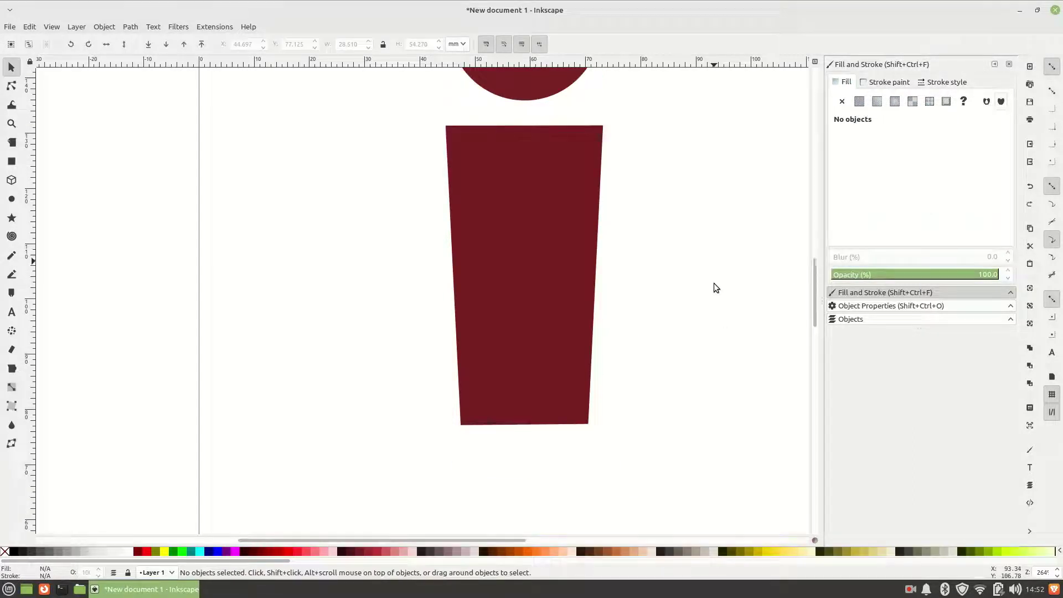
click(479, 218)
right_click(479, 222)
click(516, 263)
click(730, 207)
right_click(687, 210)
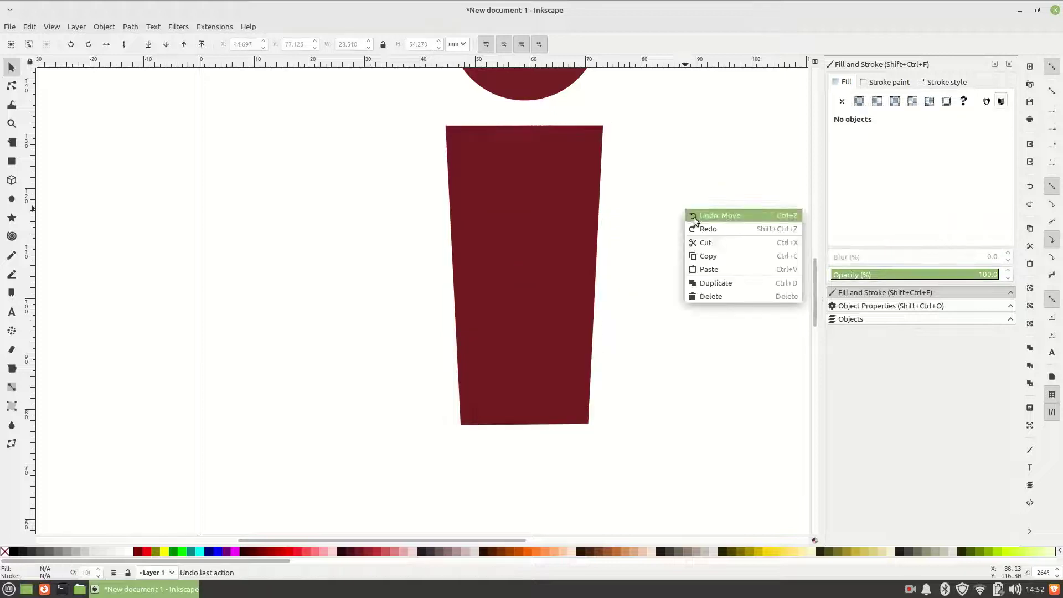
click(733, 269)
drag(703, 187, 579, 356)
scroll(782, 303, down, 3)
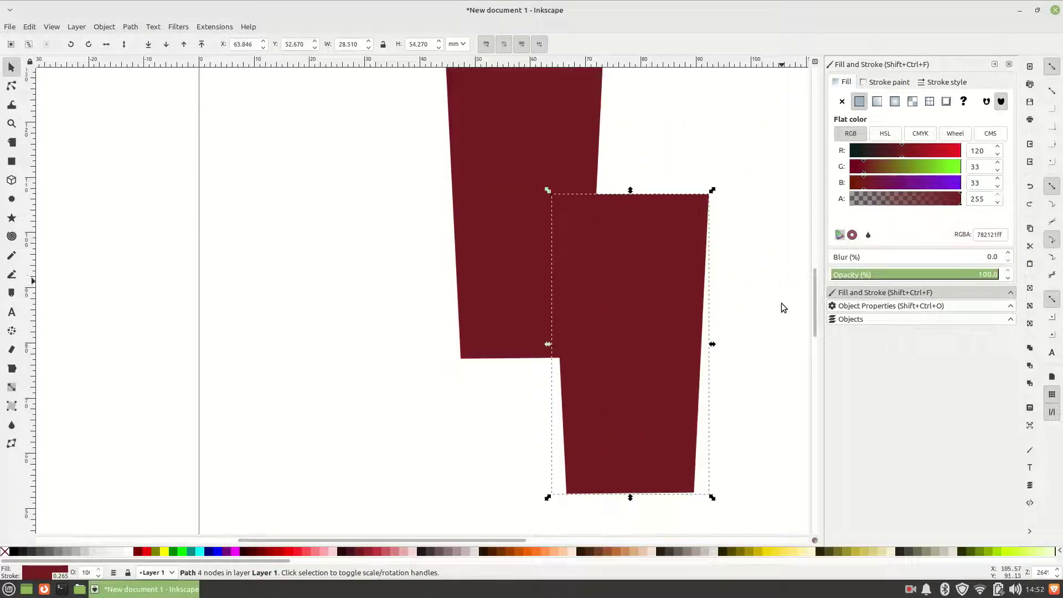
scroll(782, 304, down, 4)
drag(639, 218, 533, 395)
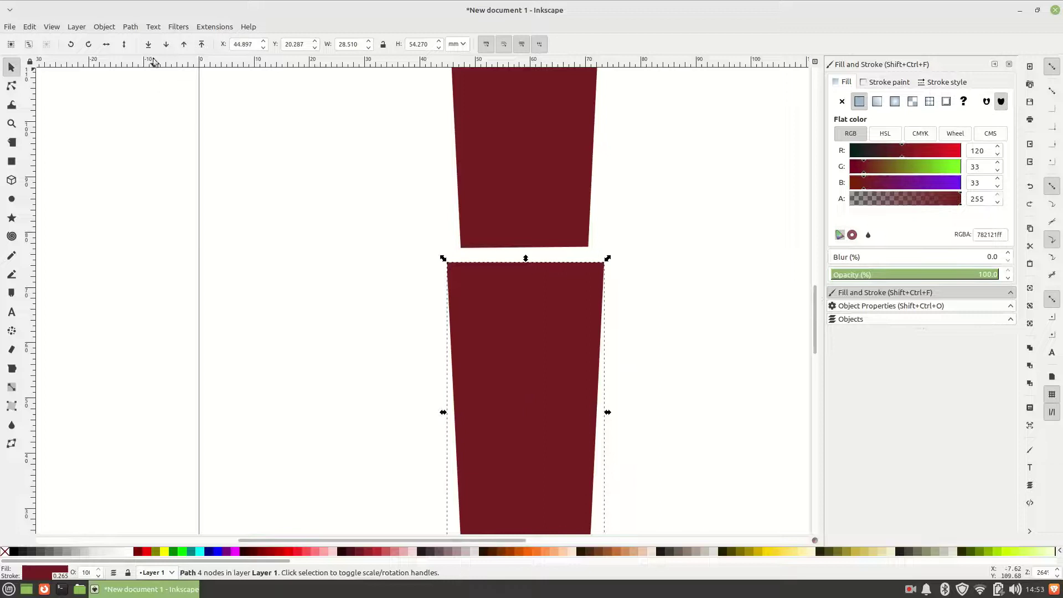
Step: Flip the lower copy vertically and narrow it to a leg about 13 mm wide under the torso's left half
click(104, 27)
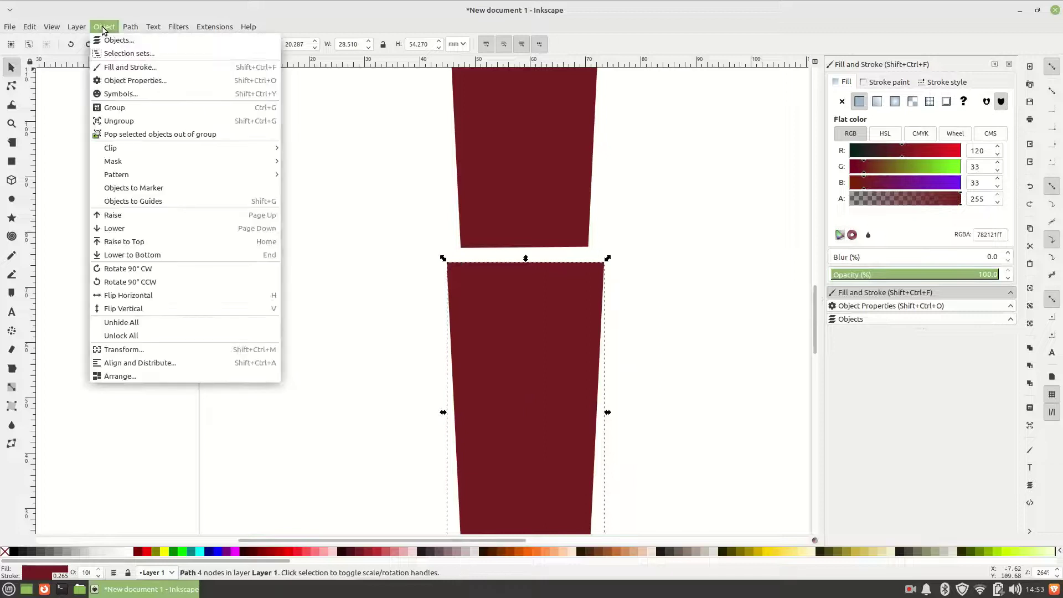
click(169, 308)
scroll(694, 307, down, 5)
scroll(609, 296, up, 1)
drag(609, 323, 535, 313)
drag(482, 316, 490, 318)
scroll(636, 304, up, 10)
scroll(649, 300, down, 14)
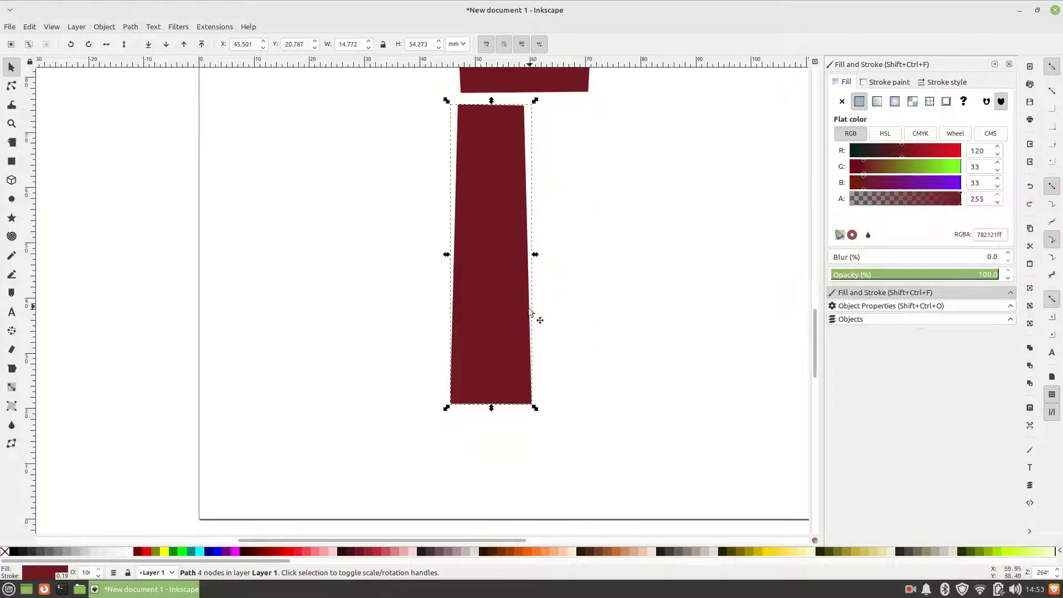
drag(536, 255, 530, 256)
click(550, 252)
Step: Copy the leg, paste it, place the copy under the torso's right half level with the original, and mirror it horizontally
click(478, 191)
right_click(479, 192)
click(509, 239)
right_click(652, 165)
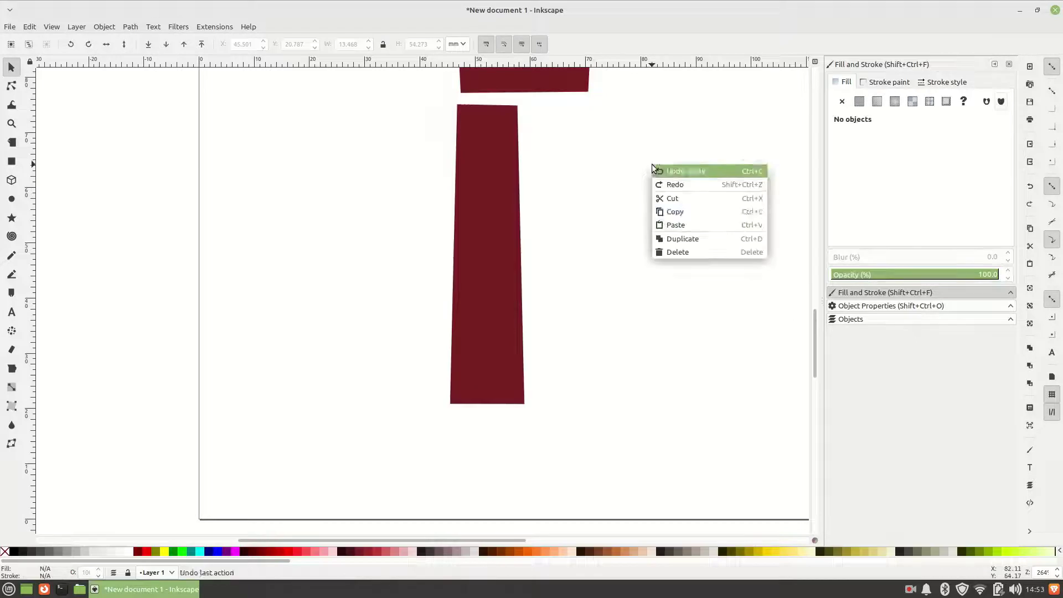
click(695, 221)
drag(650, 237, 550, 218)
click(104, 27)
click(325, 289)
key(Tab)
Step: Widen the torso on both sides to about 35 mm so it extends past its previous left and right edges
scroll(736, 240, up, 15)
click(572, 239)
drag(606, 275, 625, 277)
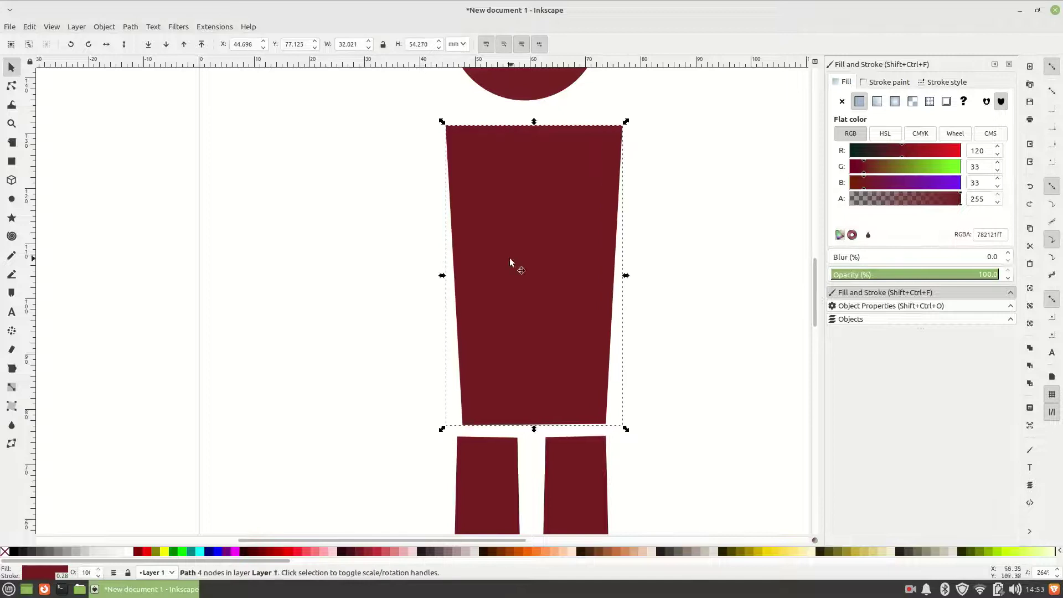
drag(442, 276, 426, 274)
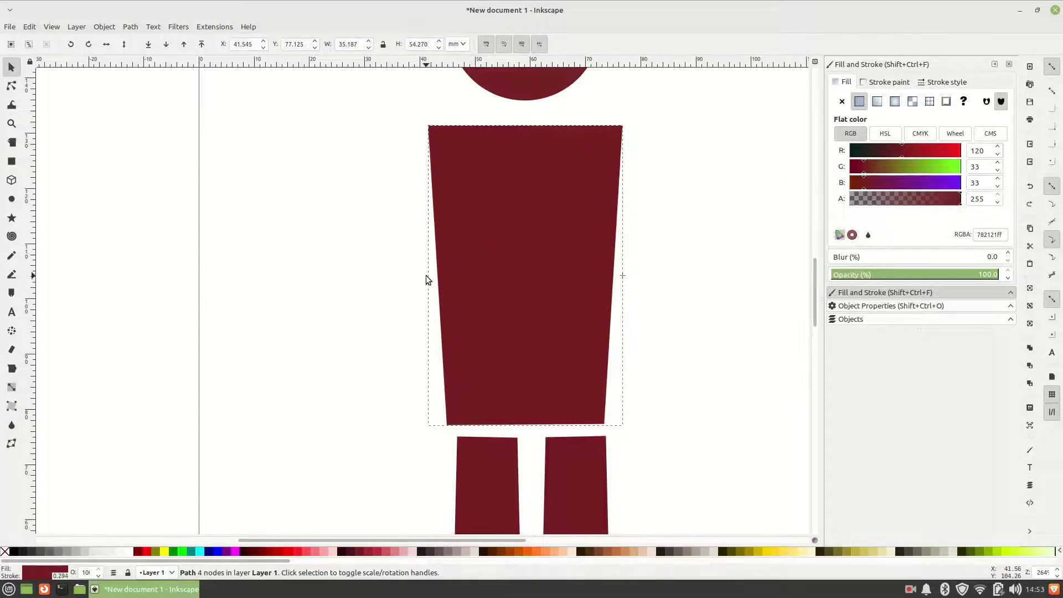
Step: Move the left leg about 2 mm outward so its upper outer corner lines up with the torso's lower-left corner
scroll(669, 325, down, 6)
scroll(669, 327, down, 1)
drag(493, 350, 481, 350)
scroll(694, 323, down, 7)
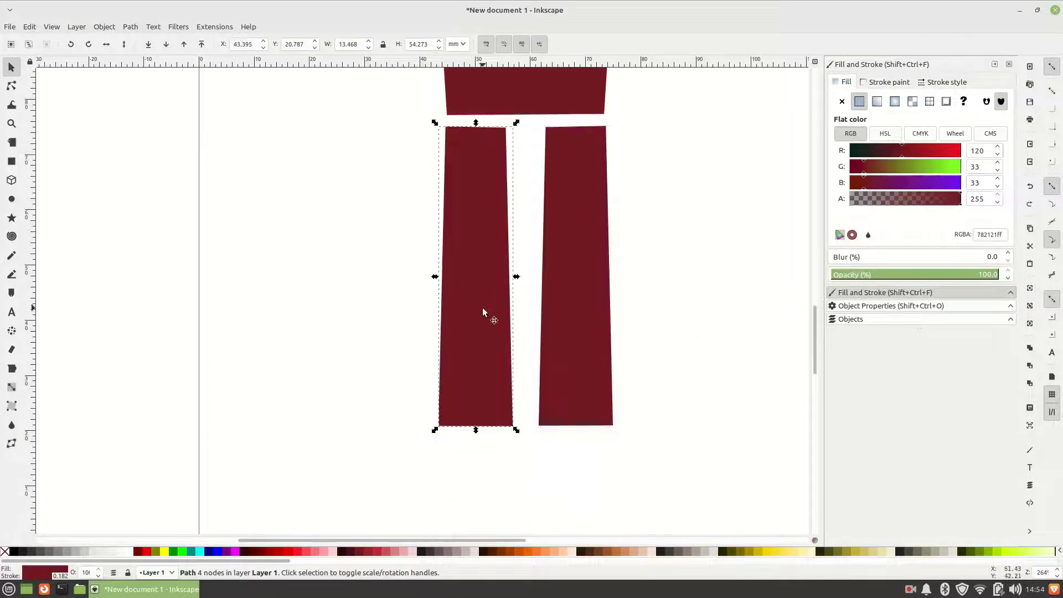
Step: Bend the bottom edges of both legs slightly downward into shallow curves to round off the feet
click(11, 86)
drag(481, 428, 482, 440)
click(585, 428)
drag(583, 429, 586, 436)
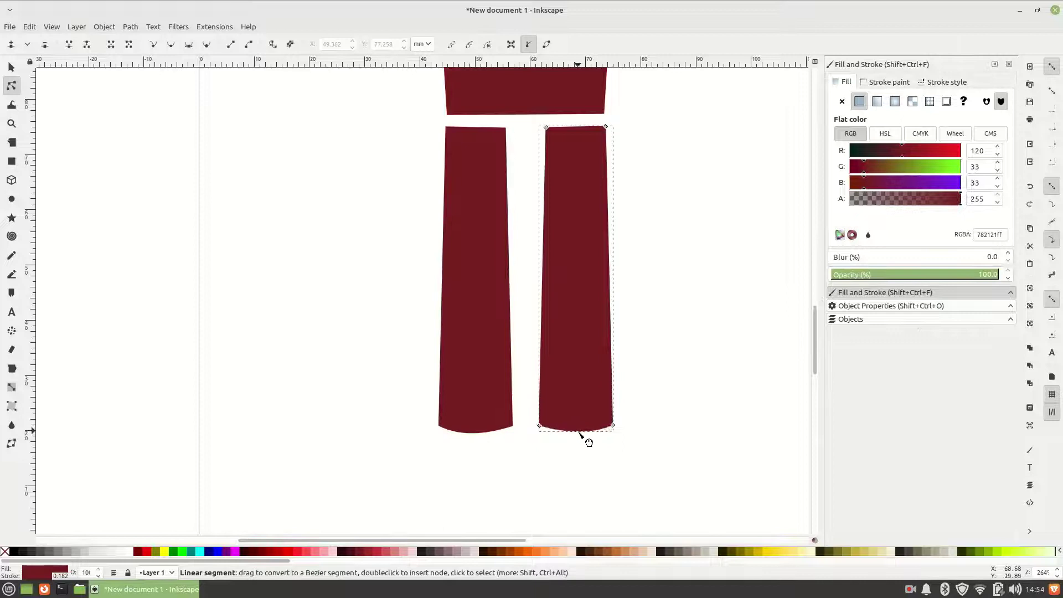
Step: Draw a closed six-node arm outline about 14 × 41 mm, hanging from the torso's upper-left corner
scroll(695, 391, up, 9)
scroll(695, 390, up, 12)
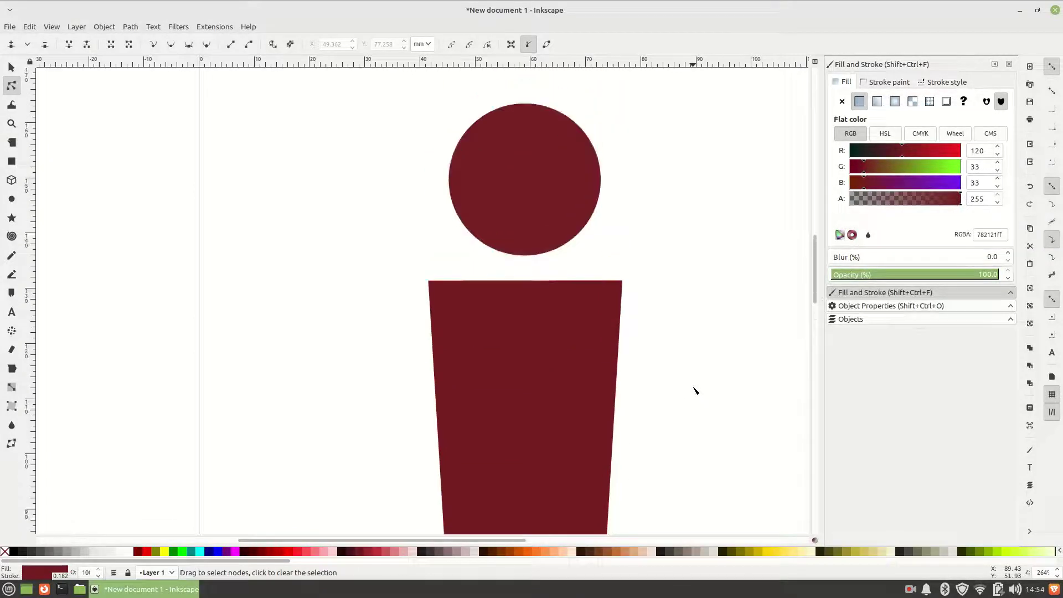
scroll(695, 376, down, 15)
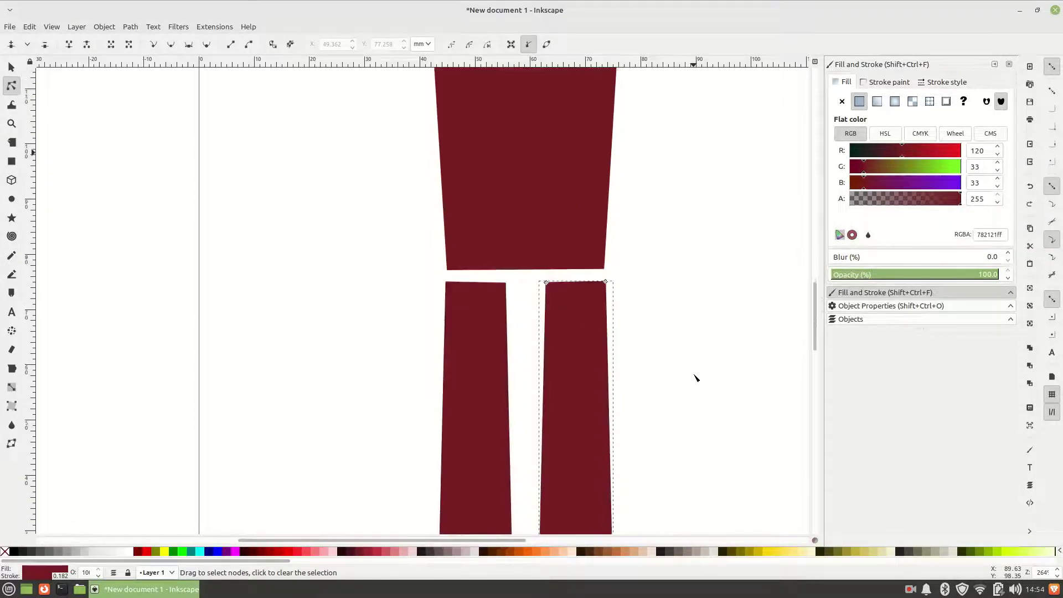
scroll(695, 377, up, 7)
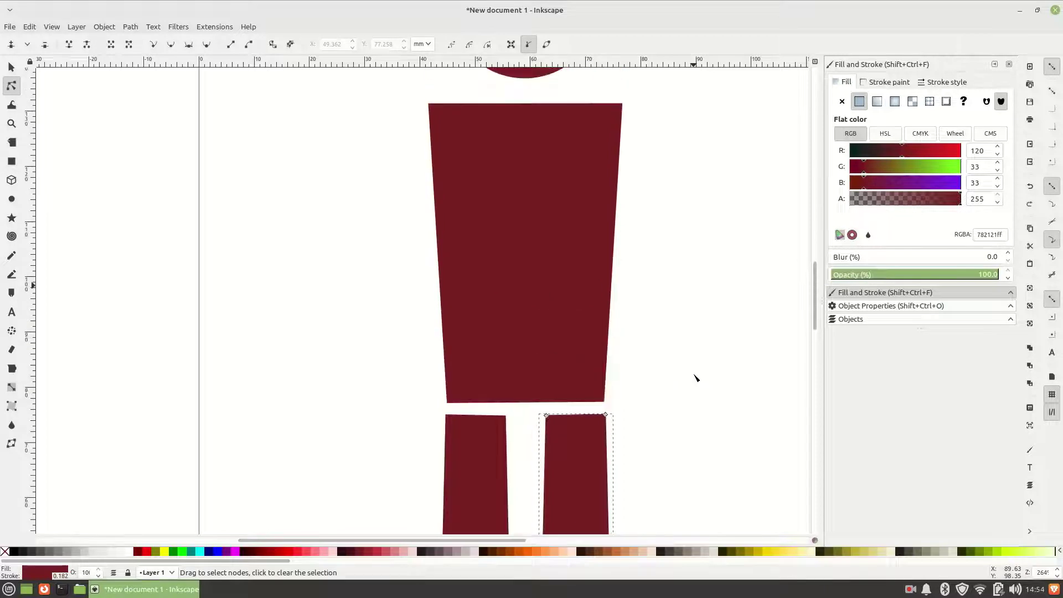
click(11, 274)
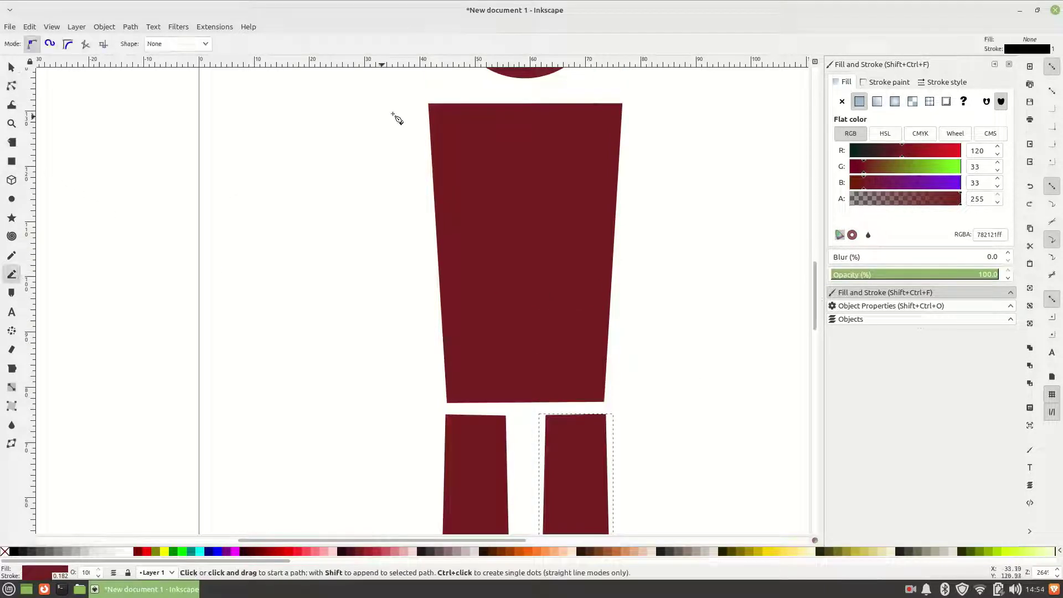
click(429, 104)
click(370, 123)
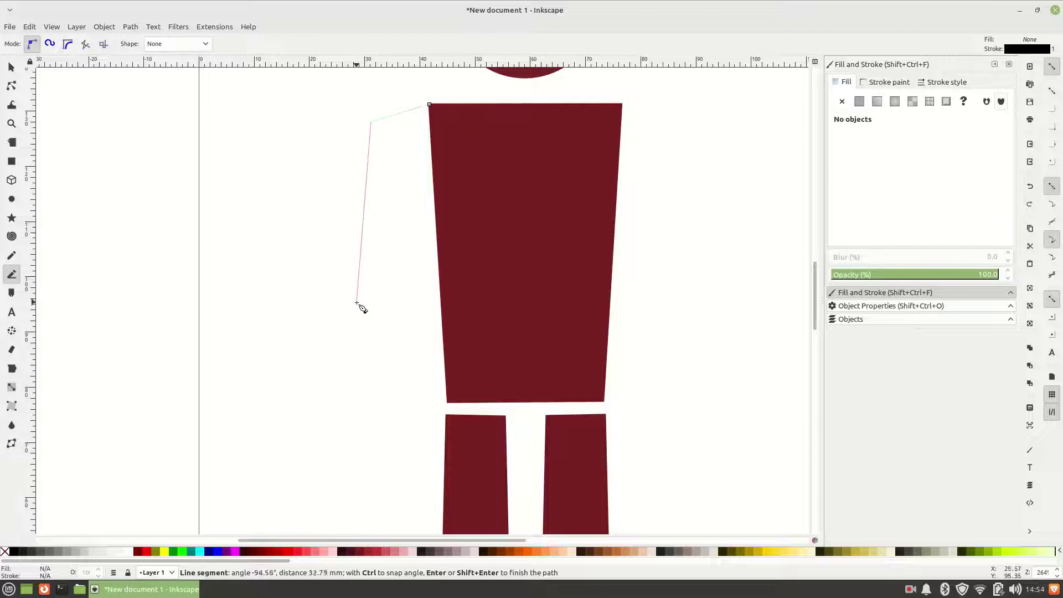
click(357, 321)
click(409, 327)
click(417, 152)
click(424, 148)
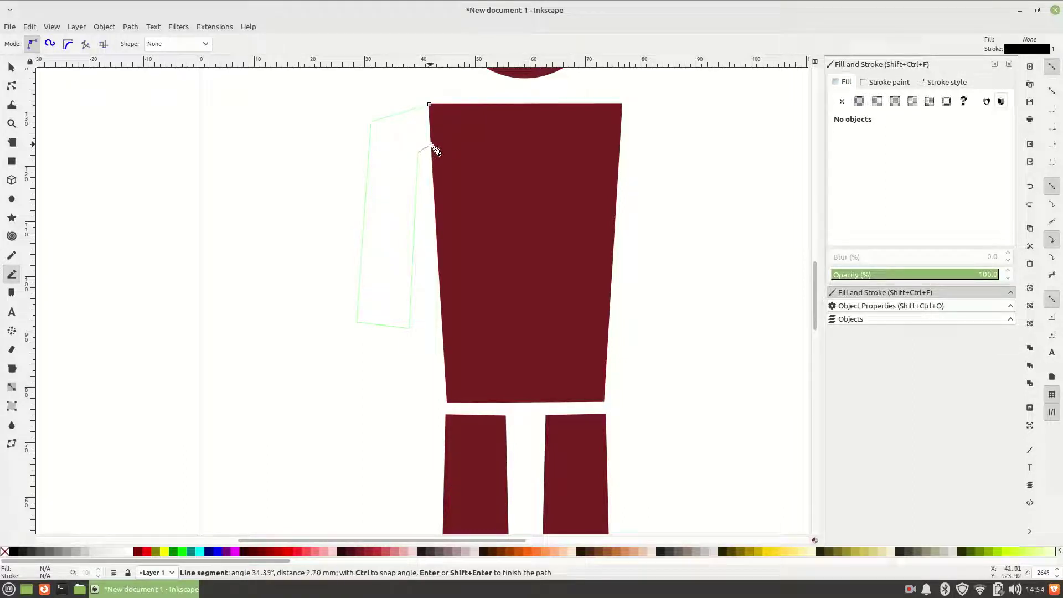
click(430, 105)
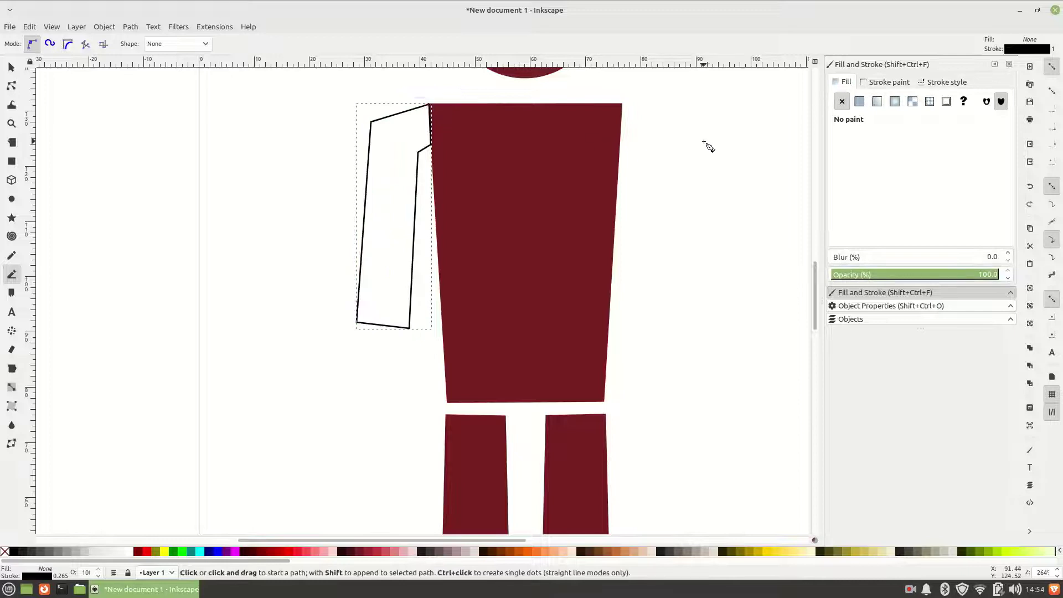
Step: Set the arm's stroke colour to RGB 120, 33, 33 and give it a matching flat dark red fill
click(887, 82)
click(969, 151)
text(120)
key(Tab)
text(33)
key(Tab)
text(33)
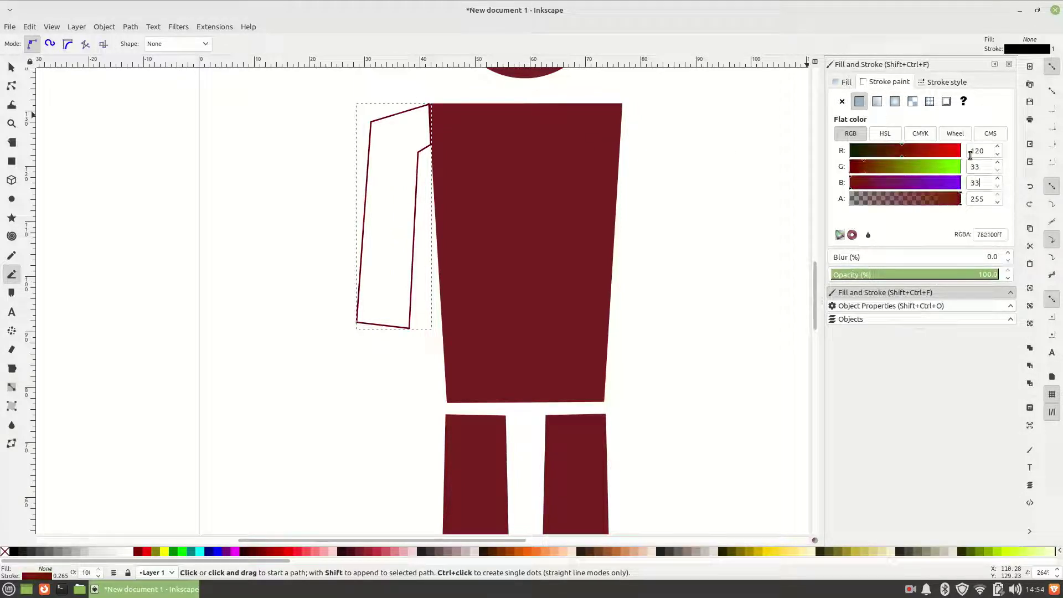
click(845, 82)
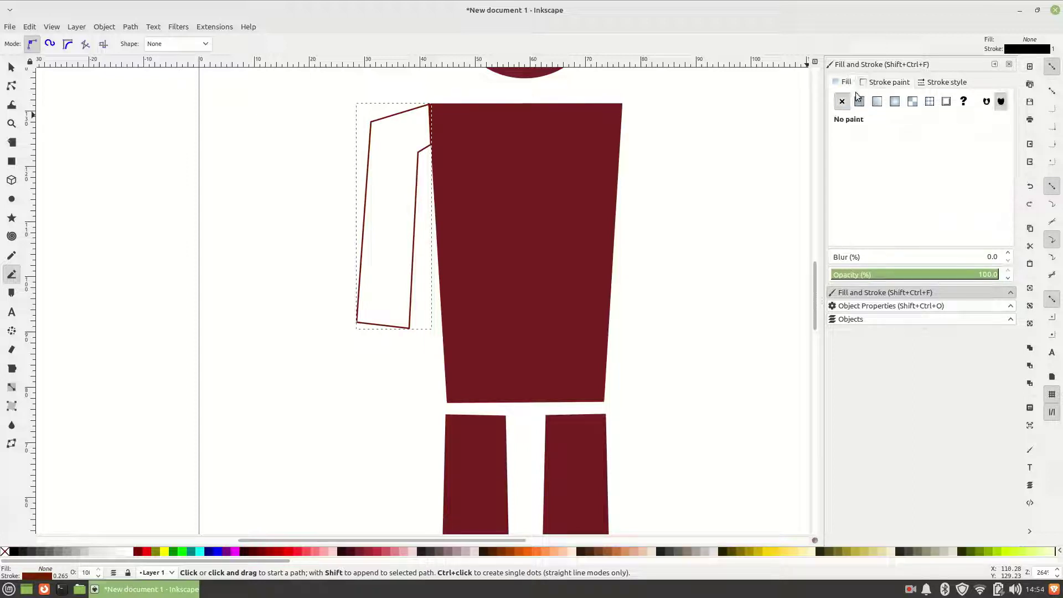
click(858, 101)
click(10, 68)
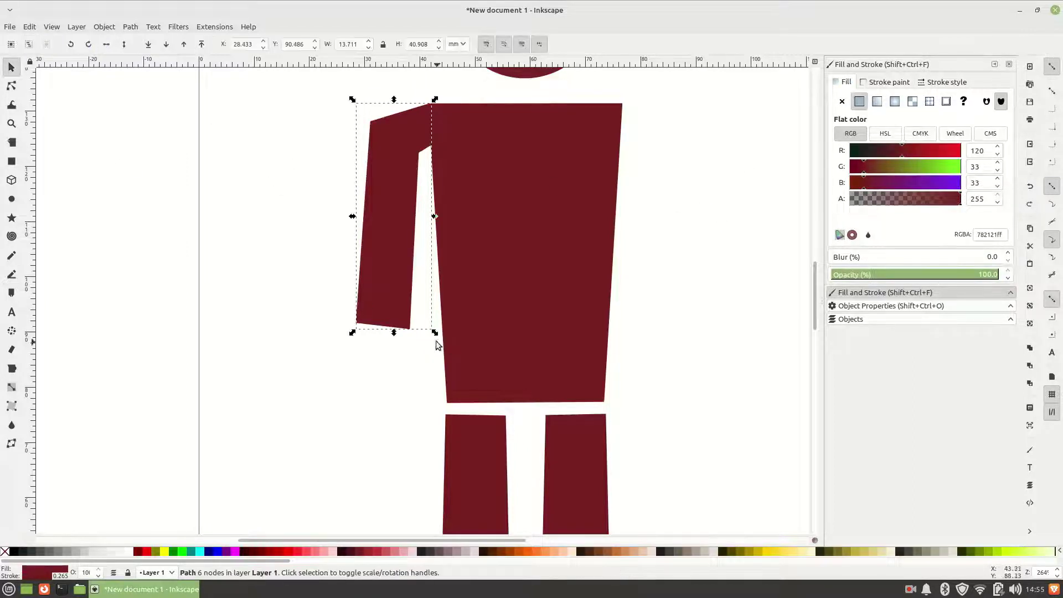
Step: Bend the arm's lower edge downward into a rounded hand and its upper edge outward into a rounded shoulder
click(12, 87)
drag(387, 328, 387, 342)
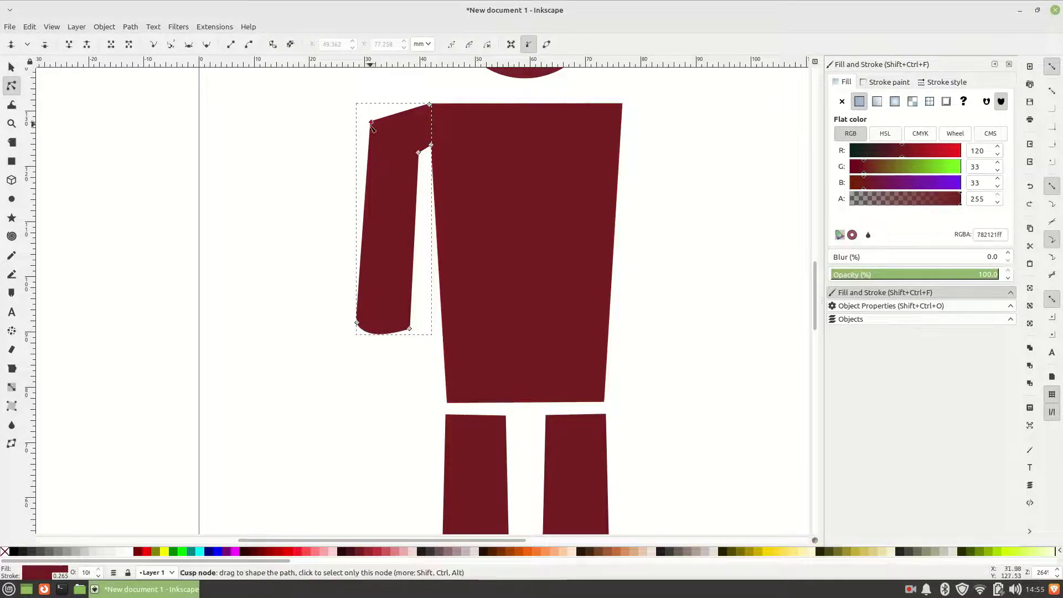
drag(397, 129, 417, 114)
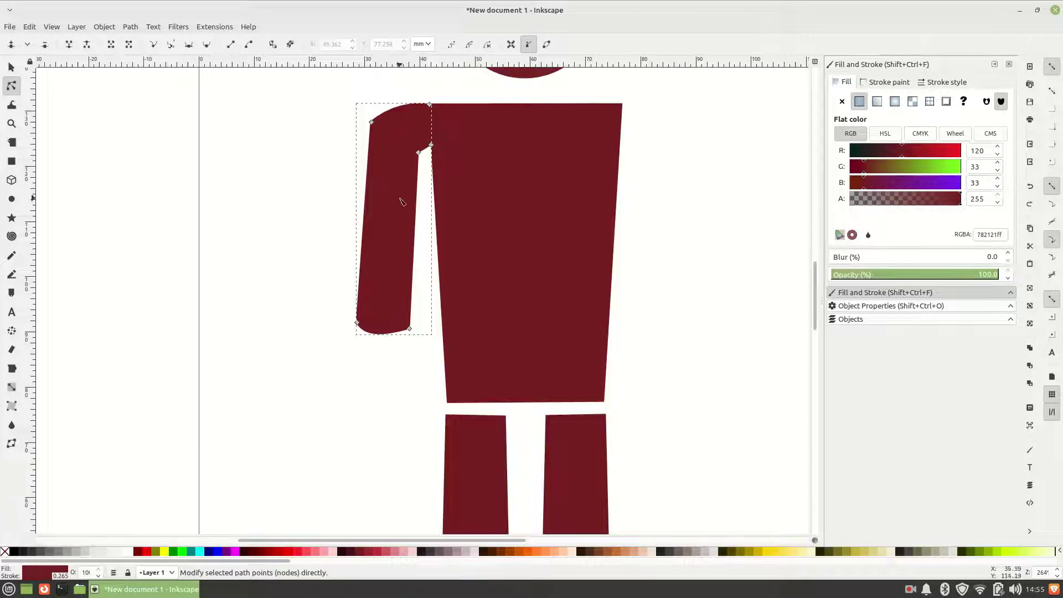
click(288, 230)
Step: Duplicate the arm, mirror the copy horizontally, and attach it to the torso's upper-right corner
click(11, 67)
click(378, 223)
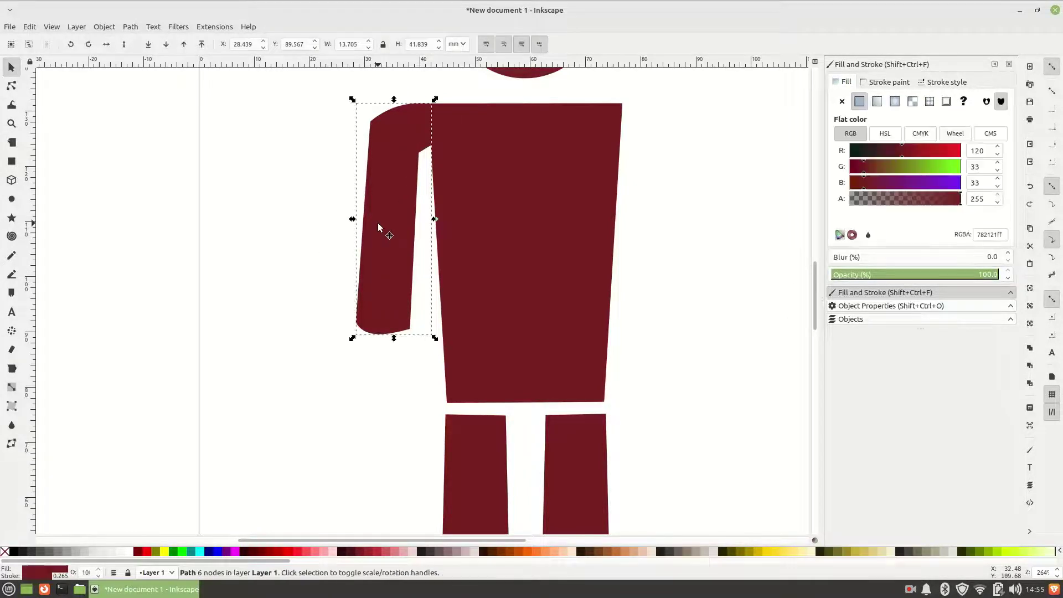
key(ctrl+d)
drag(377, 223, 701, 222)
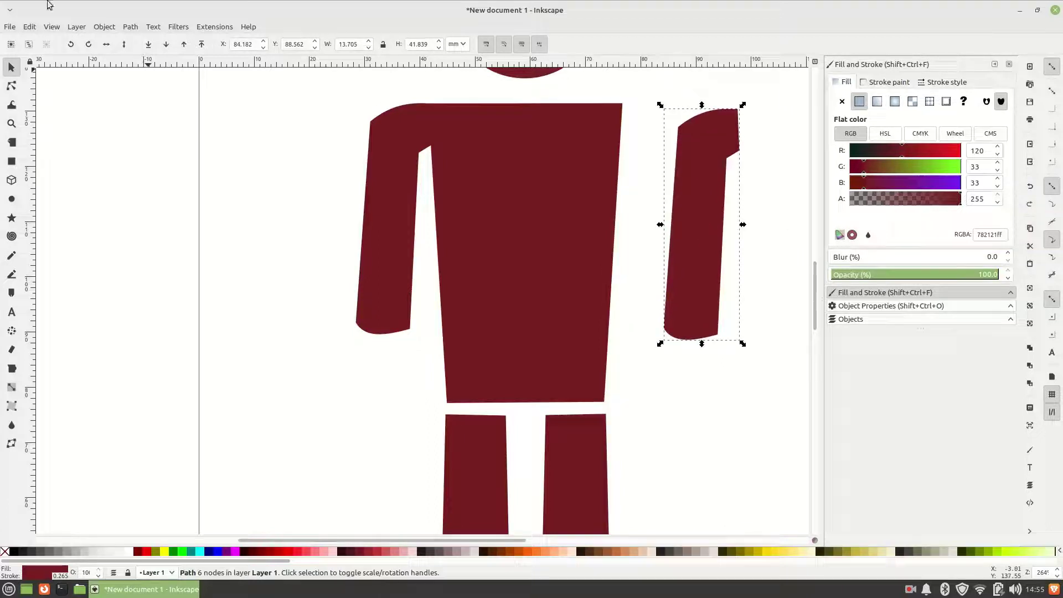
click(105, 26)
click(173, 309)
drag(689, 207, 651, 205)
click(776, 208)
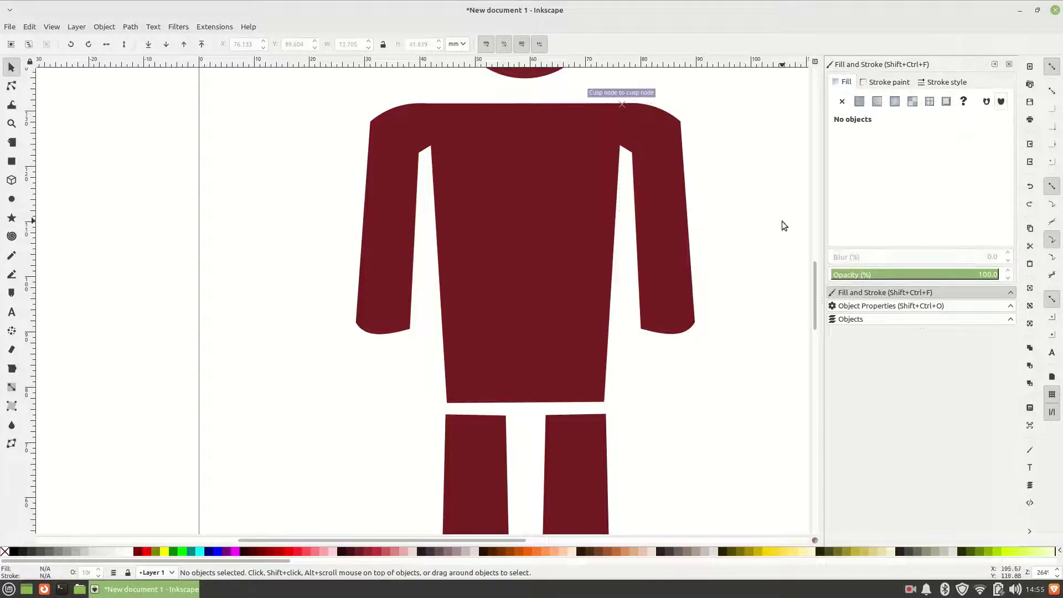
Step: Save the drawing as Elder.svg in Plain SVG format
key(minus)
key(minus)
key(minus)
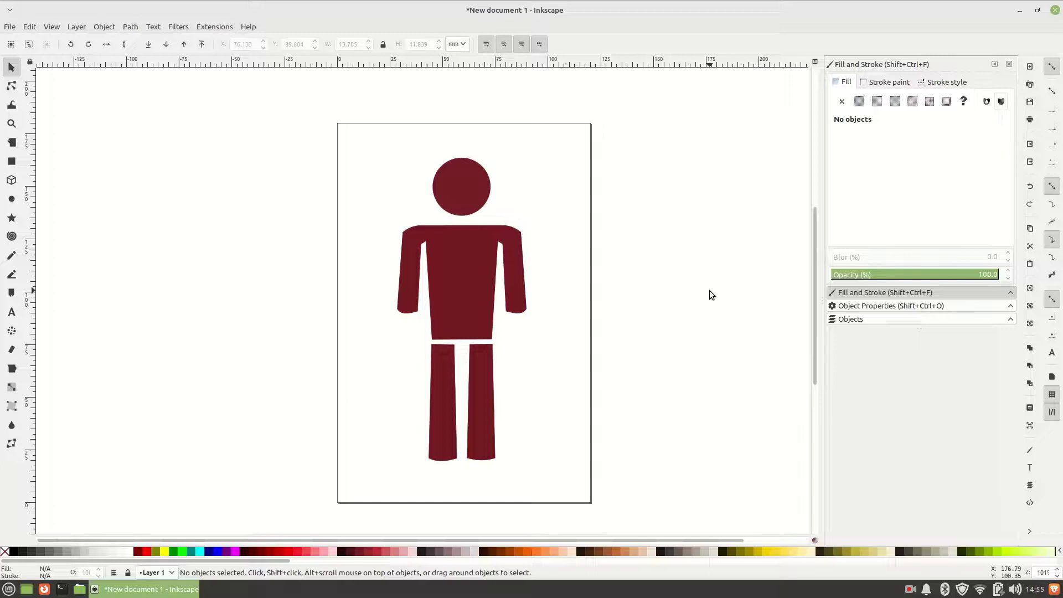
click(8, 27)
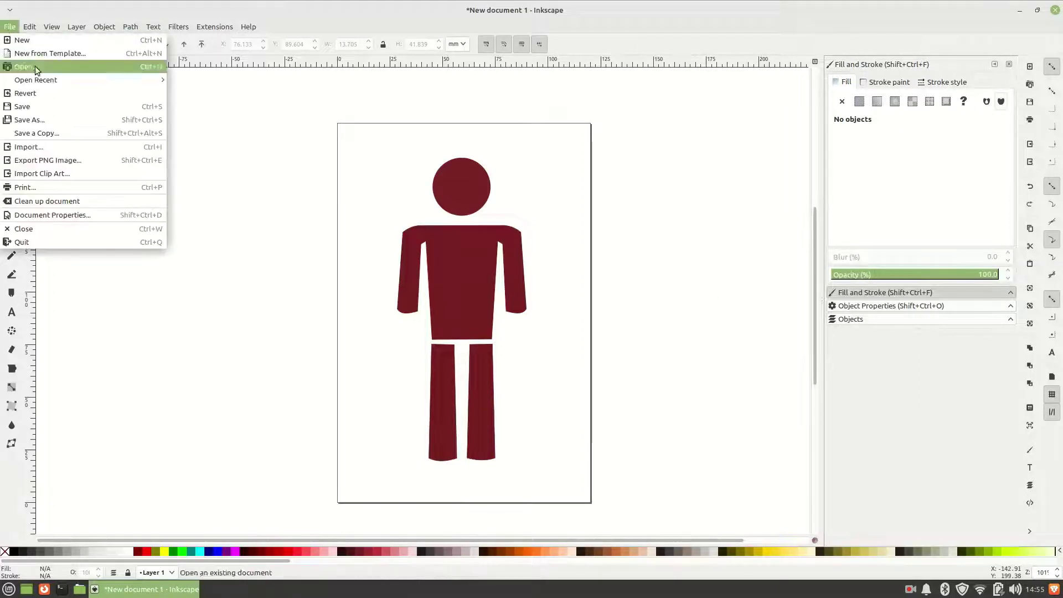
click(67, 107)
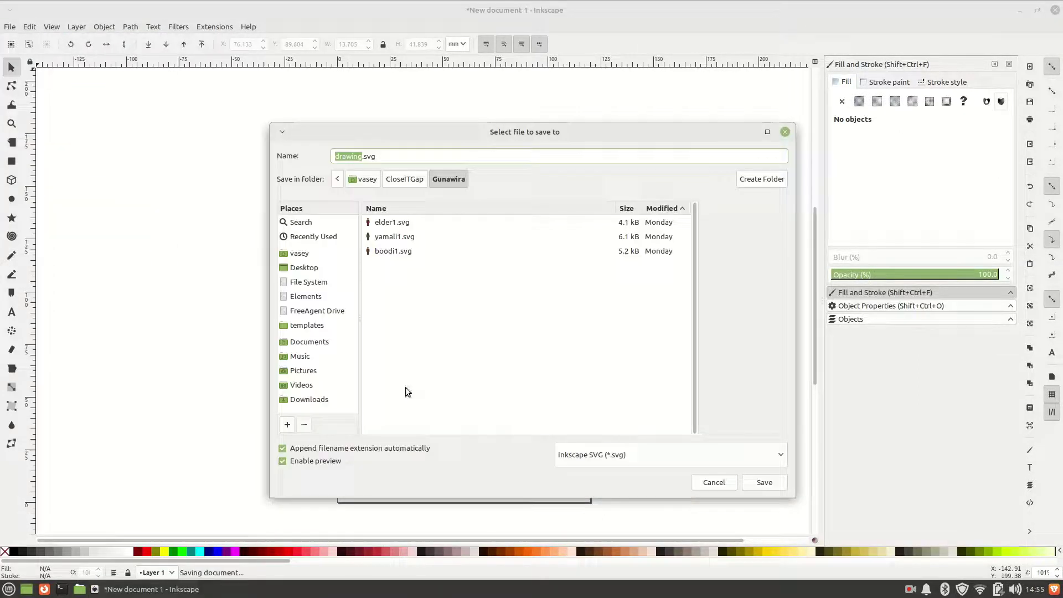
click(783, 456)
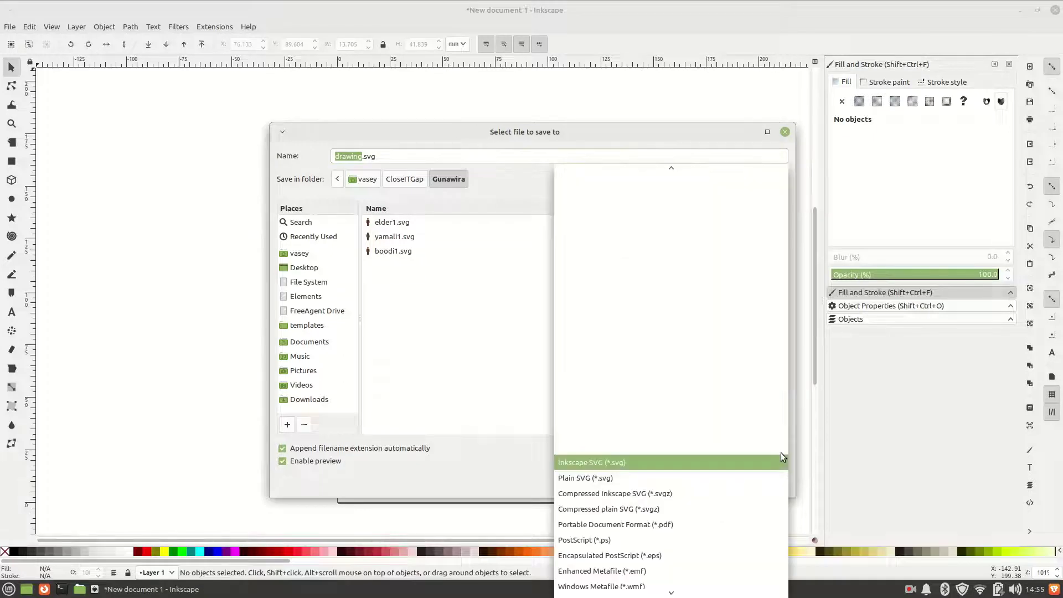
click(622, 476)
click(363, 158)
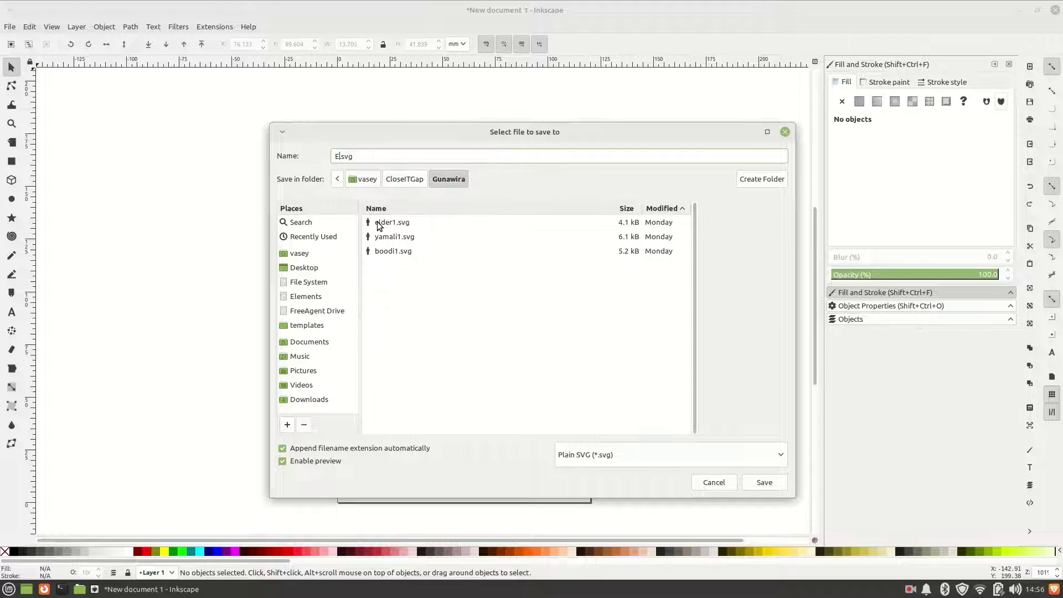
text(Elder)
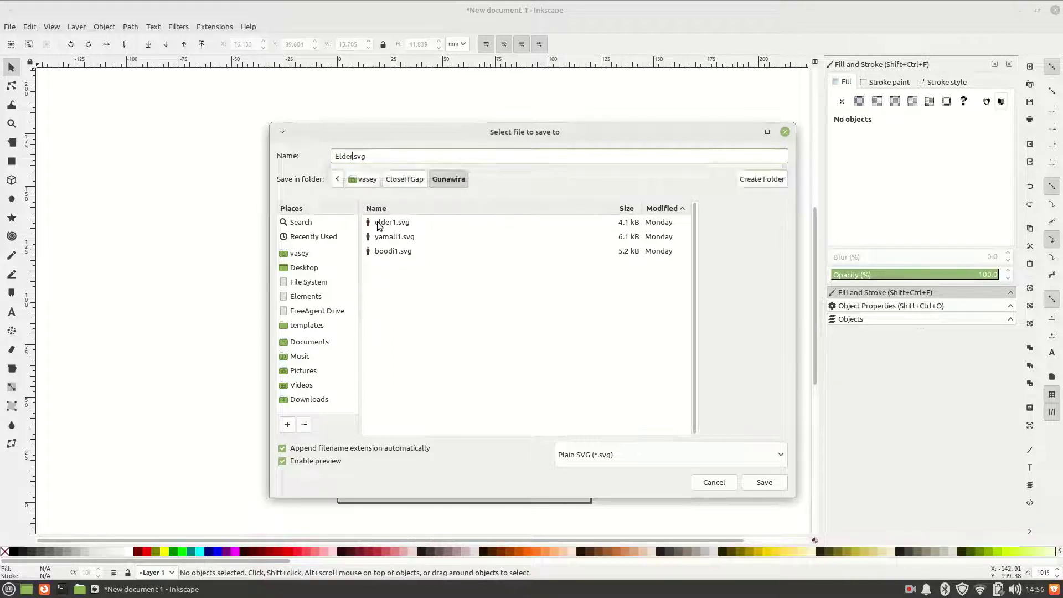
key(Return)
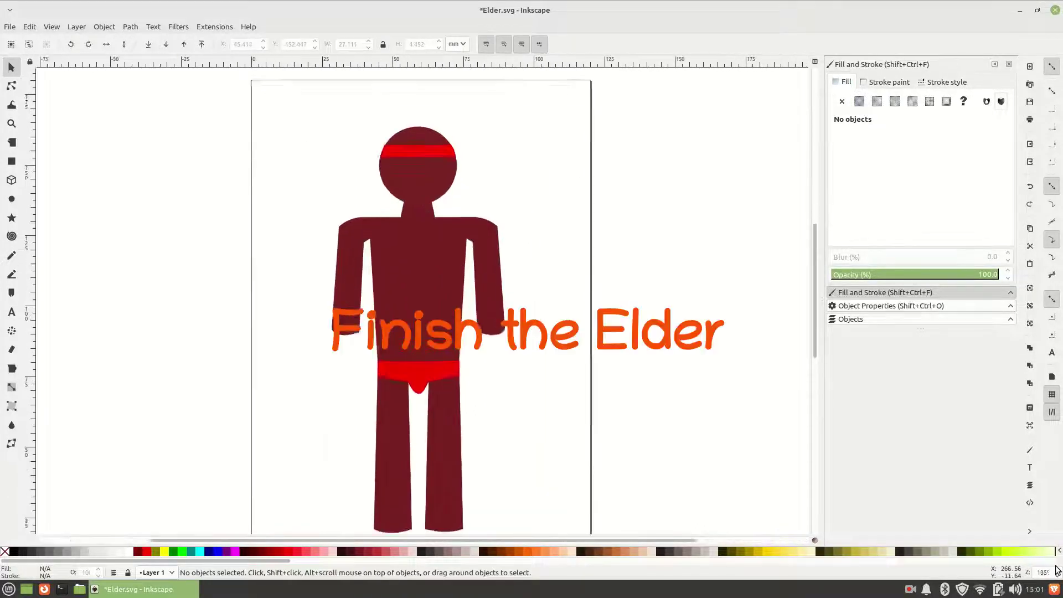
Step: Draw a closed, thin V-shaped outline about 25 mm wide across the lower face, with its point at the chin
scroll(1056, 569, up, 5)
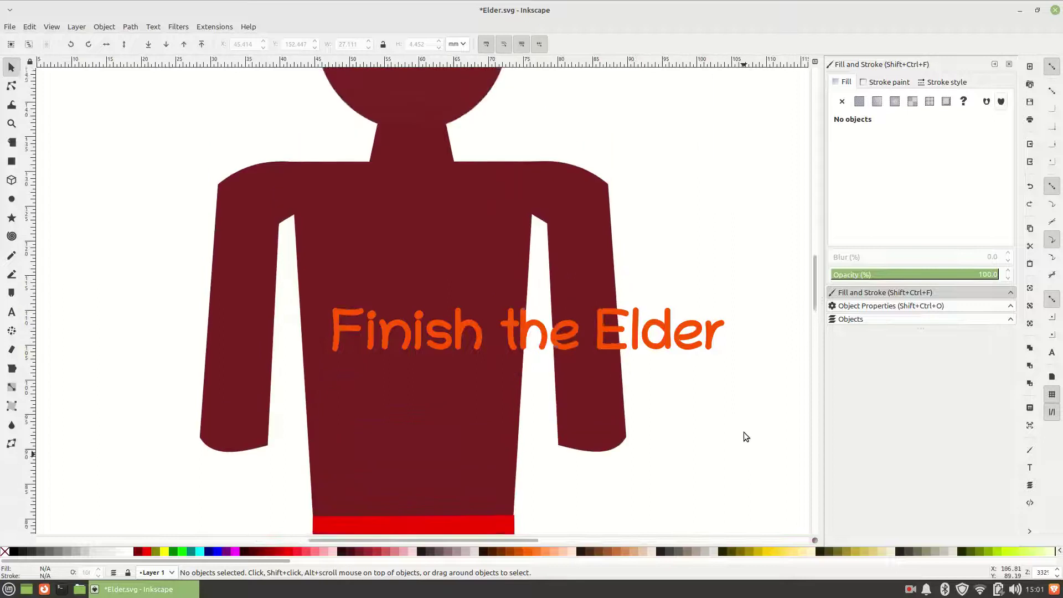
scroll(743, 437, up, 10)
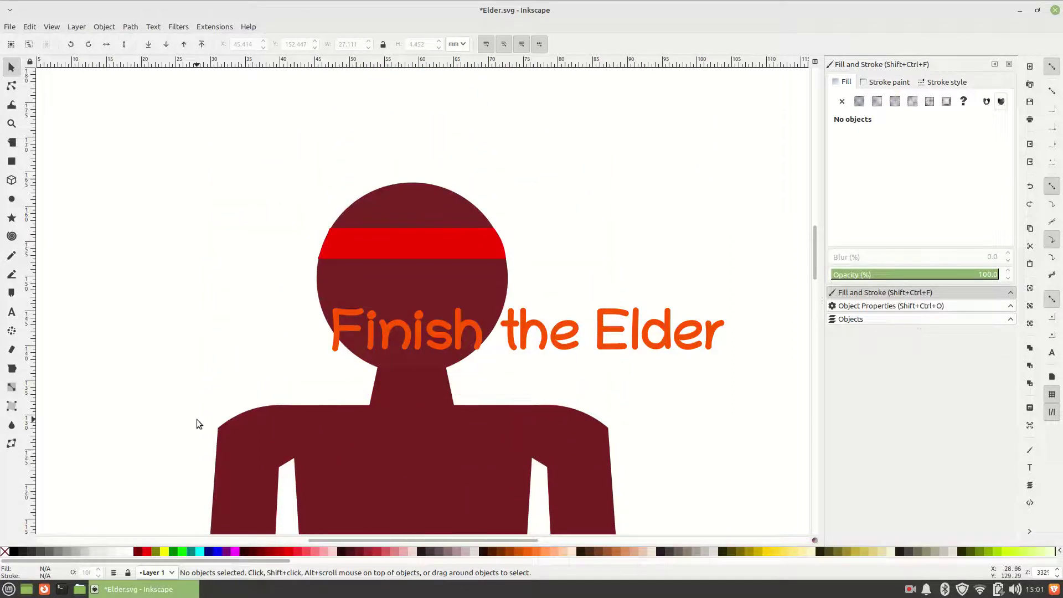
click(11, 274)
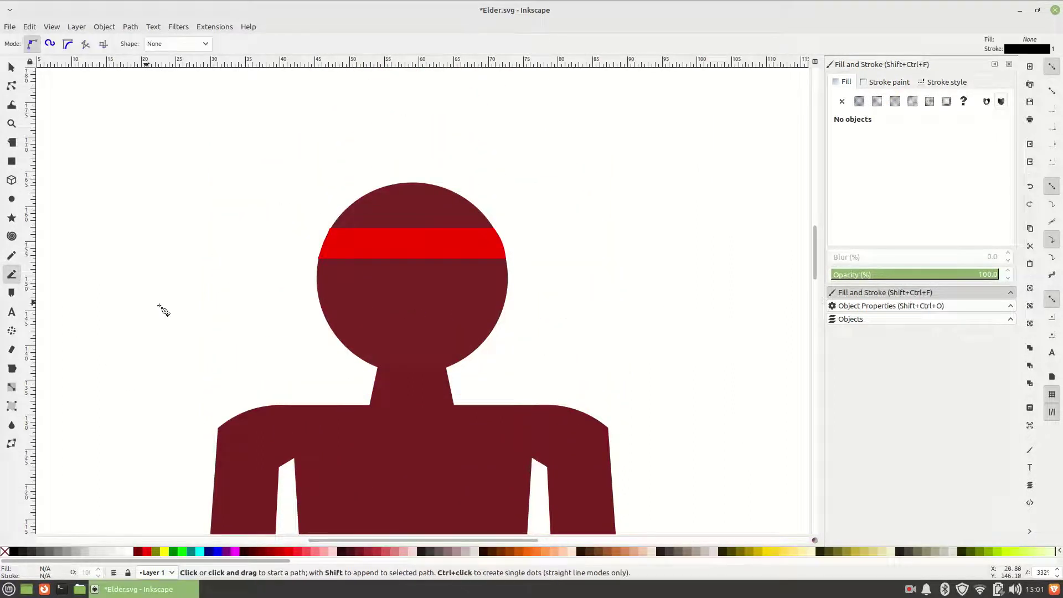
click(328, 324)
click(419, 358)
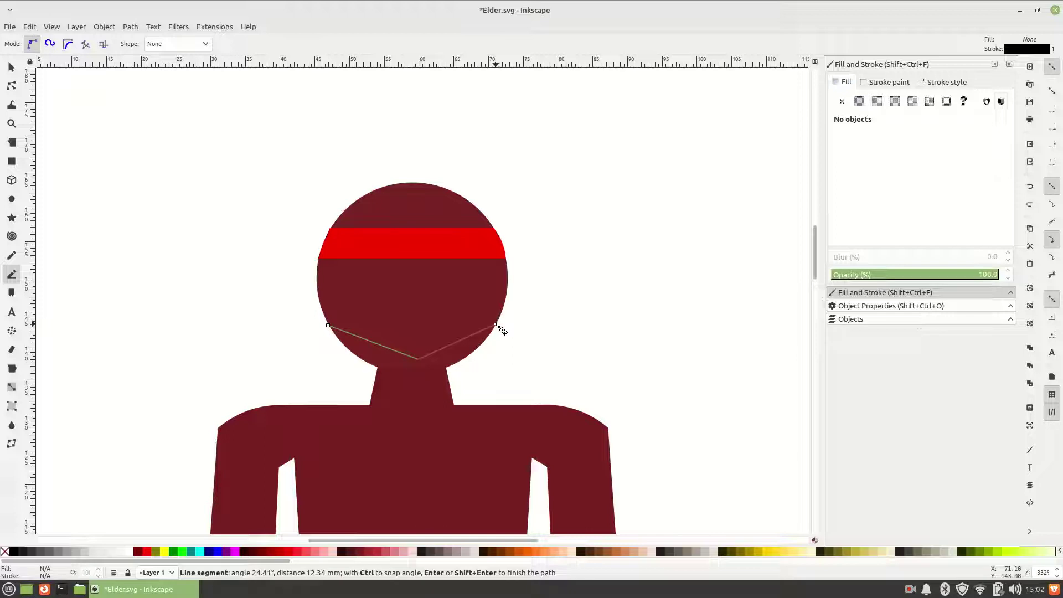
click(496, 325)
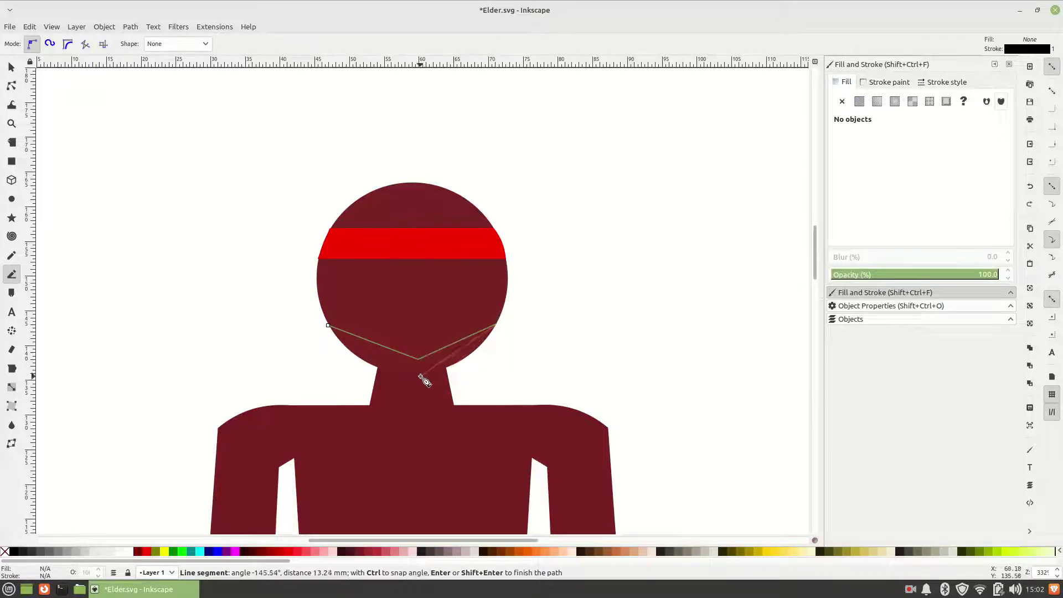
click(420, 376)
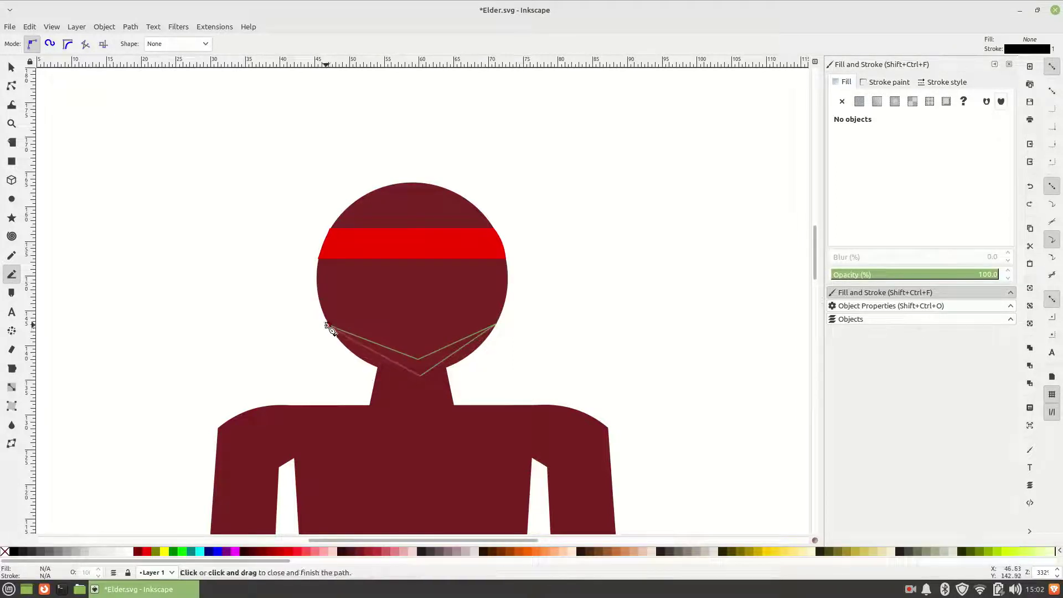
click(328, 326)
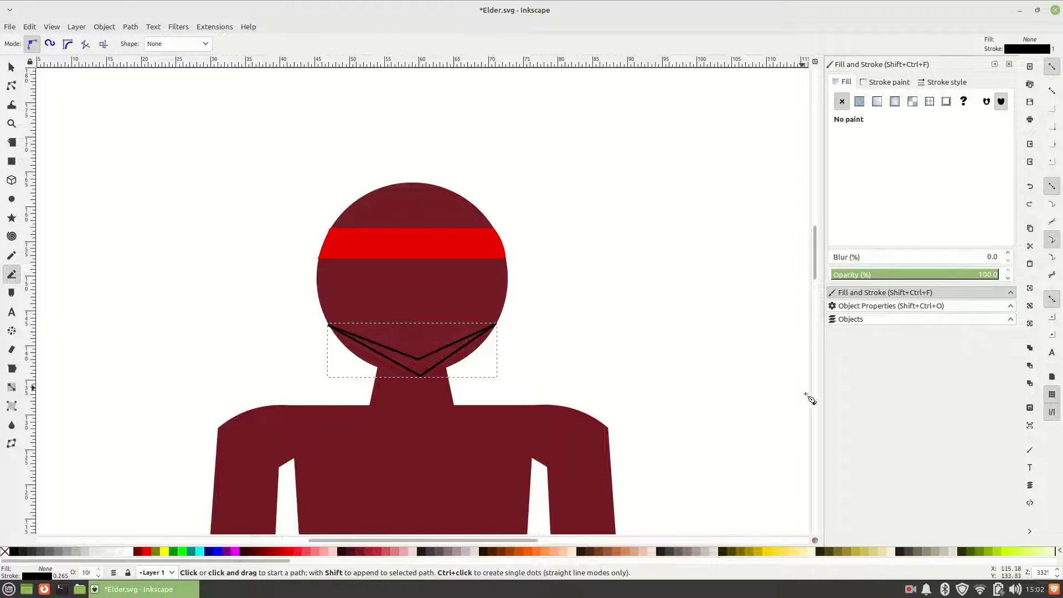
scroll(710, 422, down, 4)
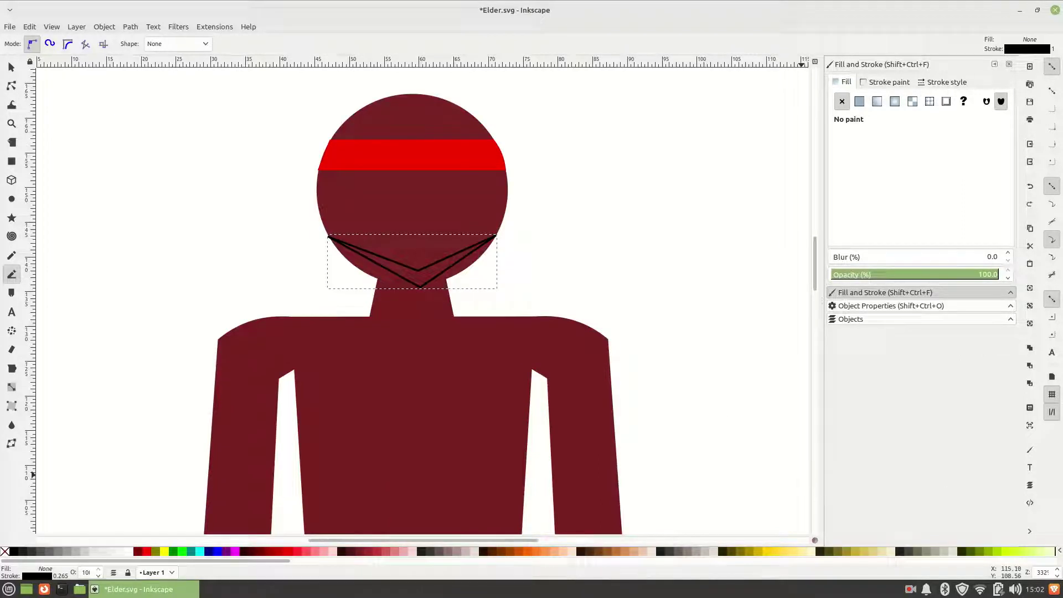
Step: Bend the V-shaped outline's lower edges outward along the chin and its upper edges downward into a smooth curve
scroll(1057, 571, up, 5)
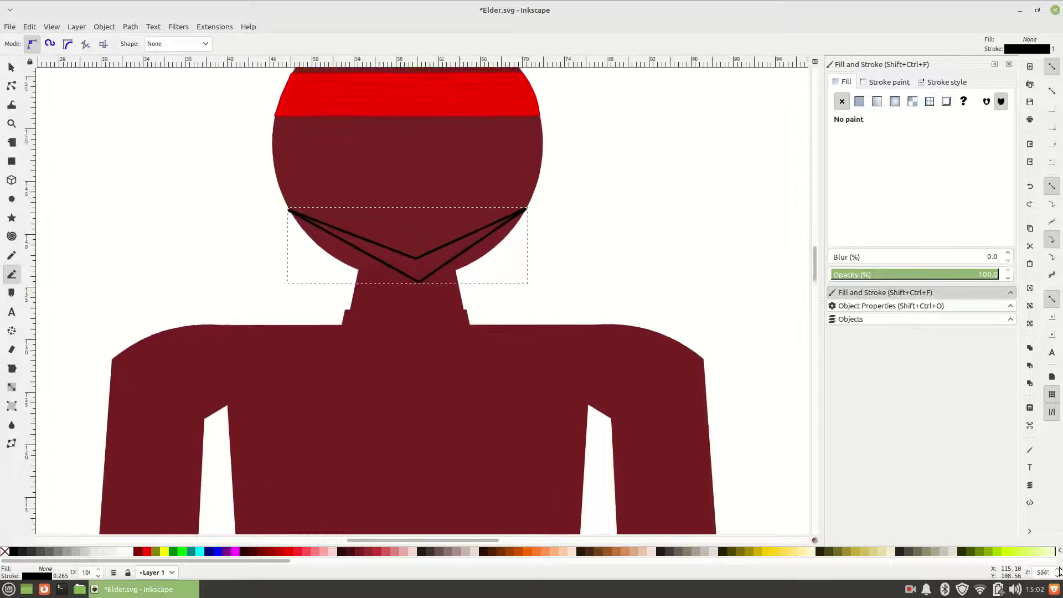
scroll(1057, 571, up, 3)
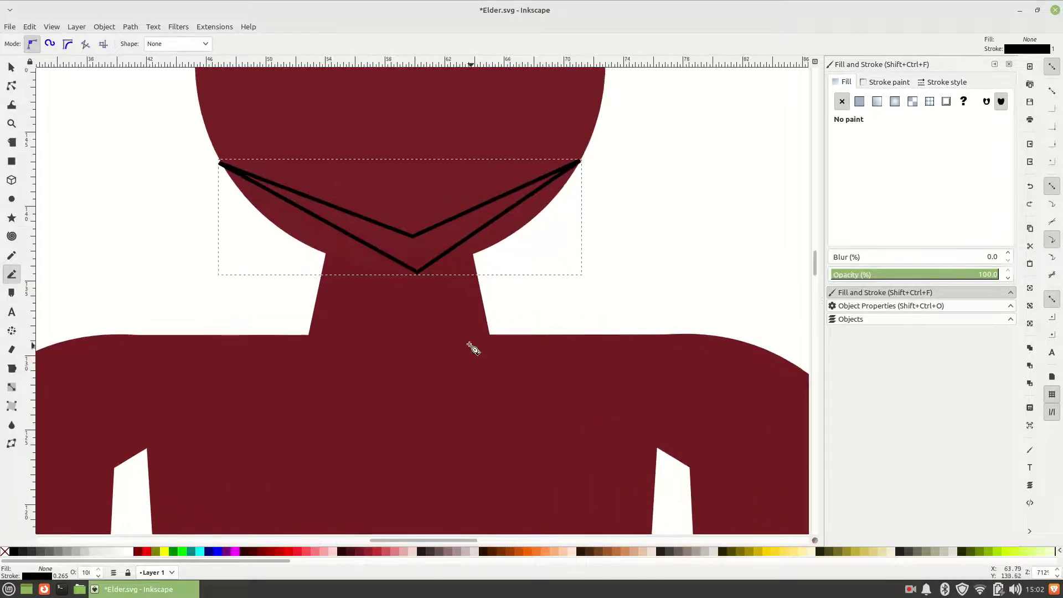
click(11, 85)
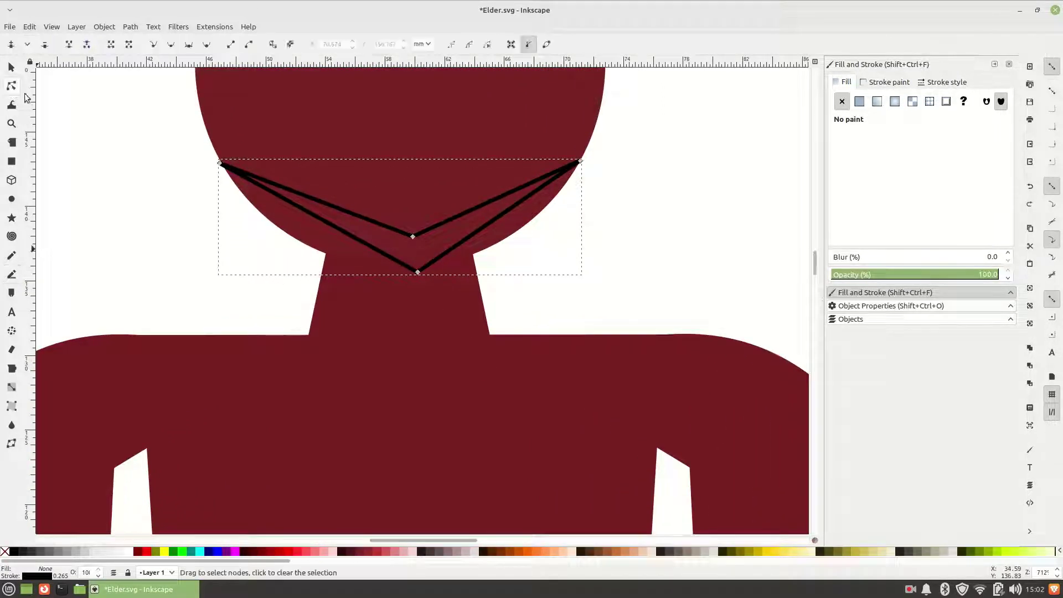
drag(339, 233, 307, 243)
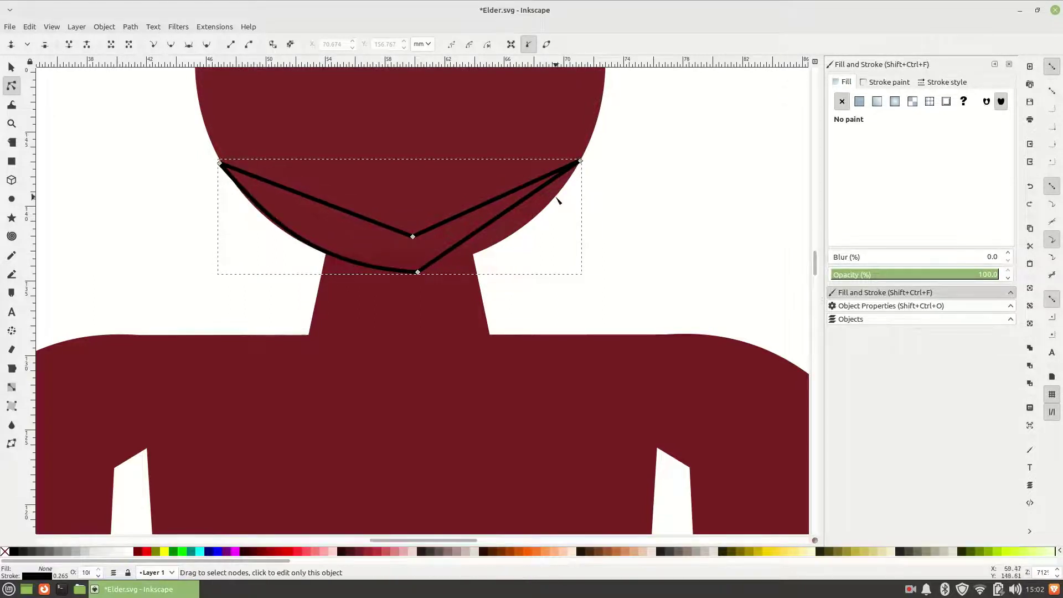
mouse_move(507, 222)
mouse_down()
mouse_move(530, 226)
mouse_move(519, 227)
mouse_up()
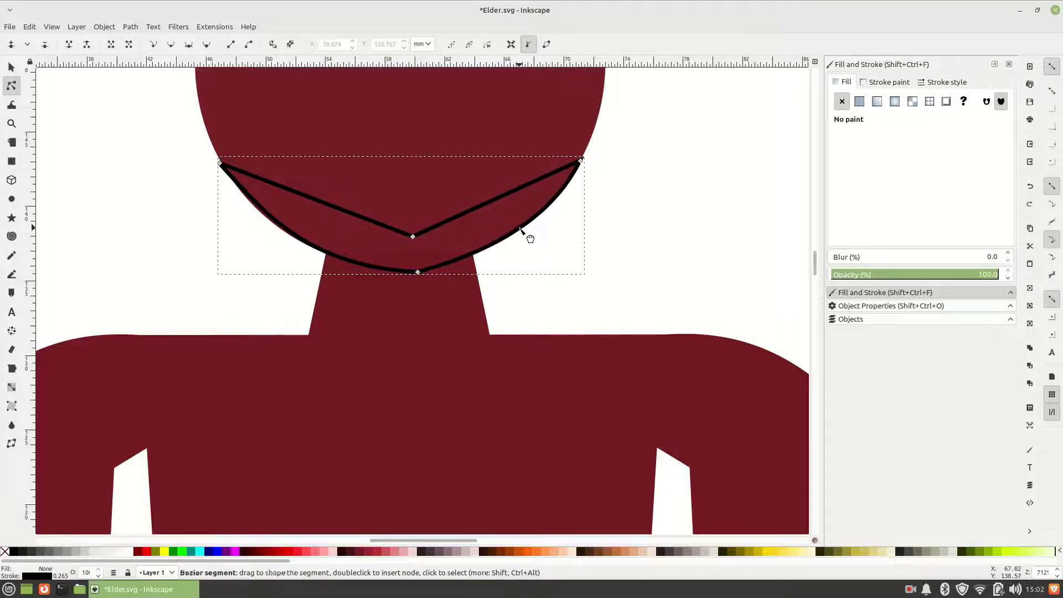
drag(494, 204, 481, 226)
drag(327, 209, 320, 221)
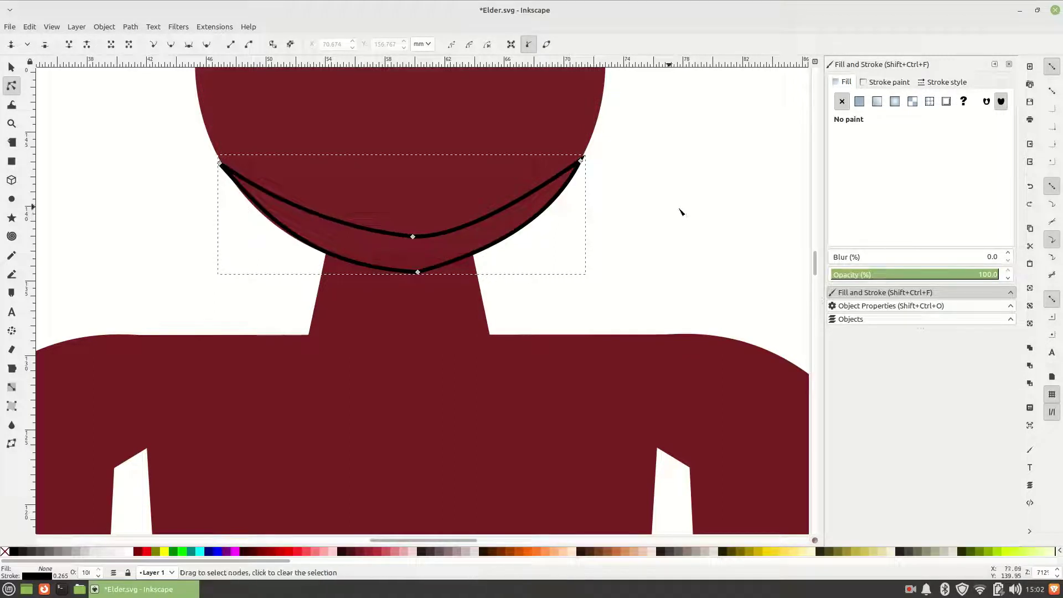
Step: Give the curved chin shape a flat black fill with the red value set to 0, and deselect it
click(857, 103)
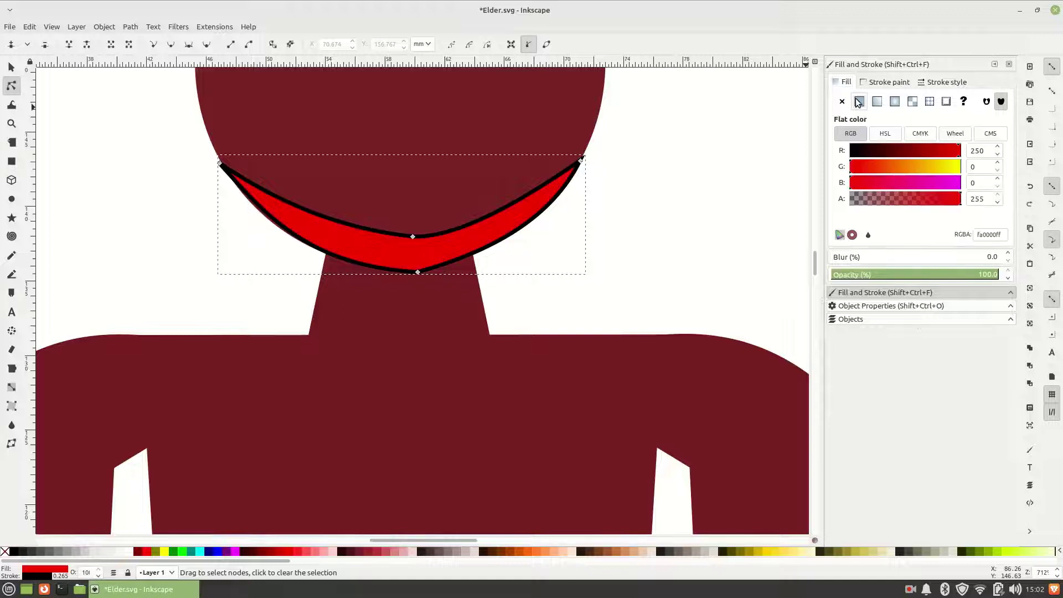
double_click(978, 151)
text(0)
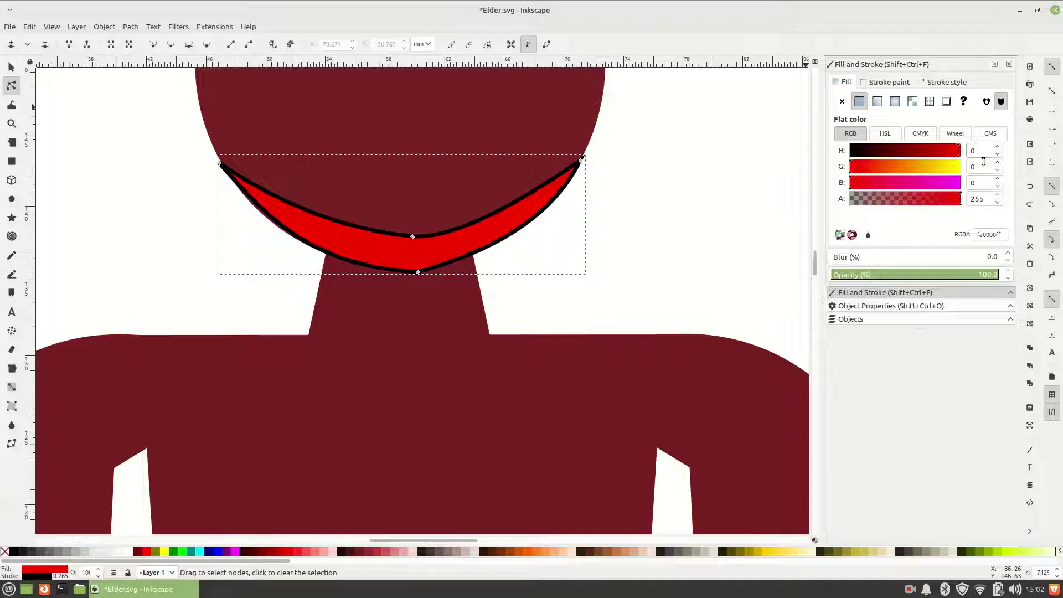
key(Tab)
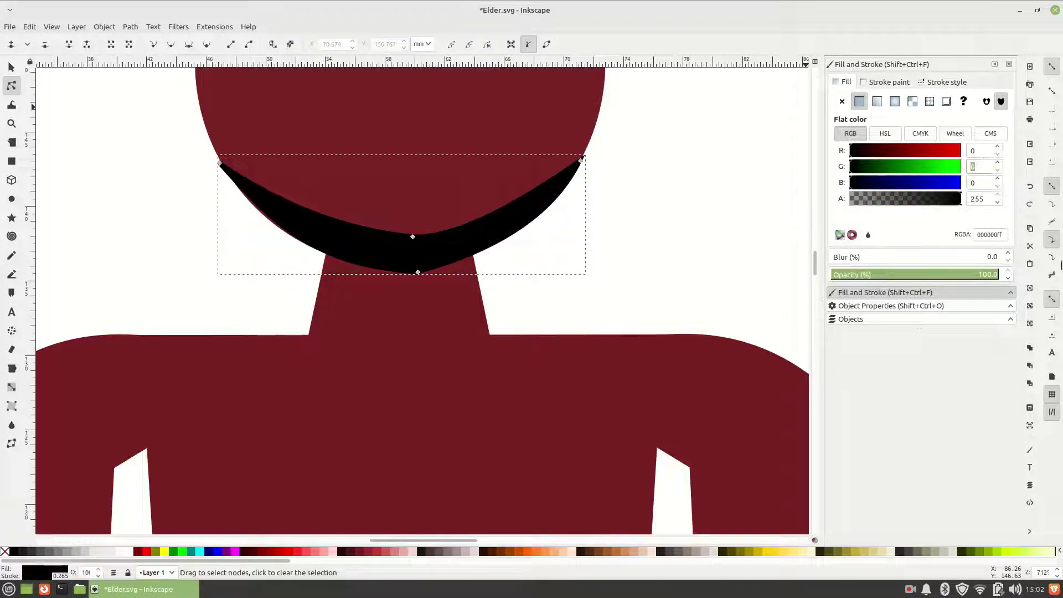
click(796, 238)
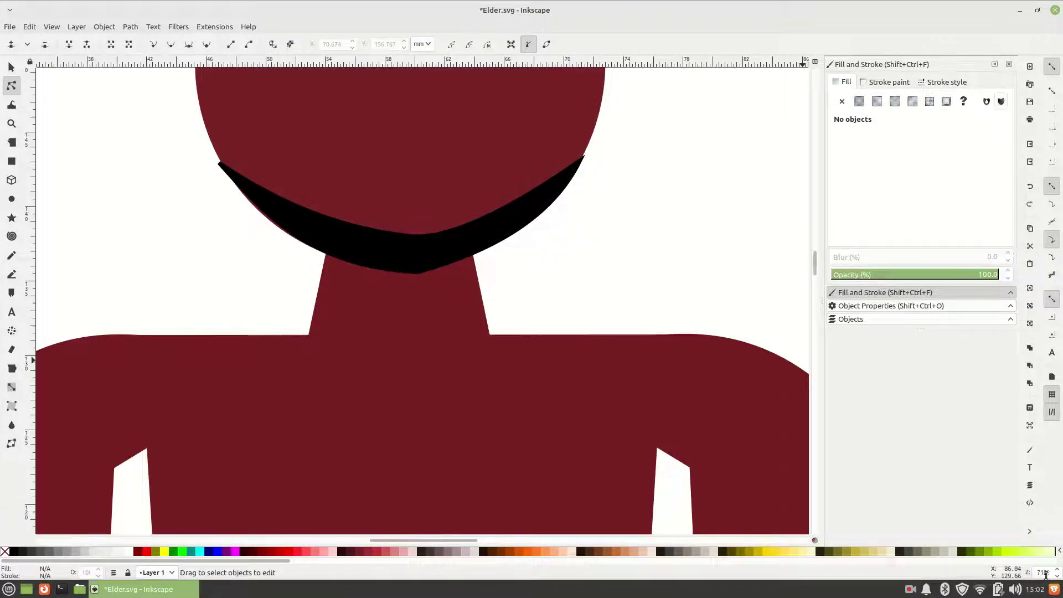
Step: Save the changes to Elder.svg
click(1057, 578)
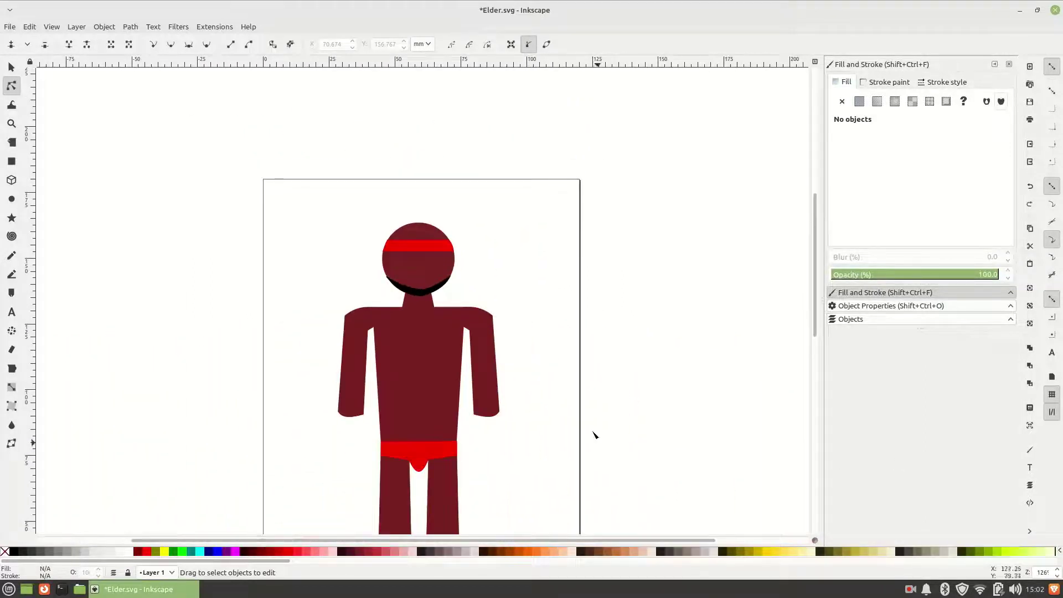
scroll(614, 420, down, 3)
scroll(643, 408, down, 2)
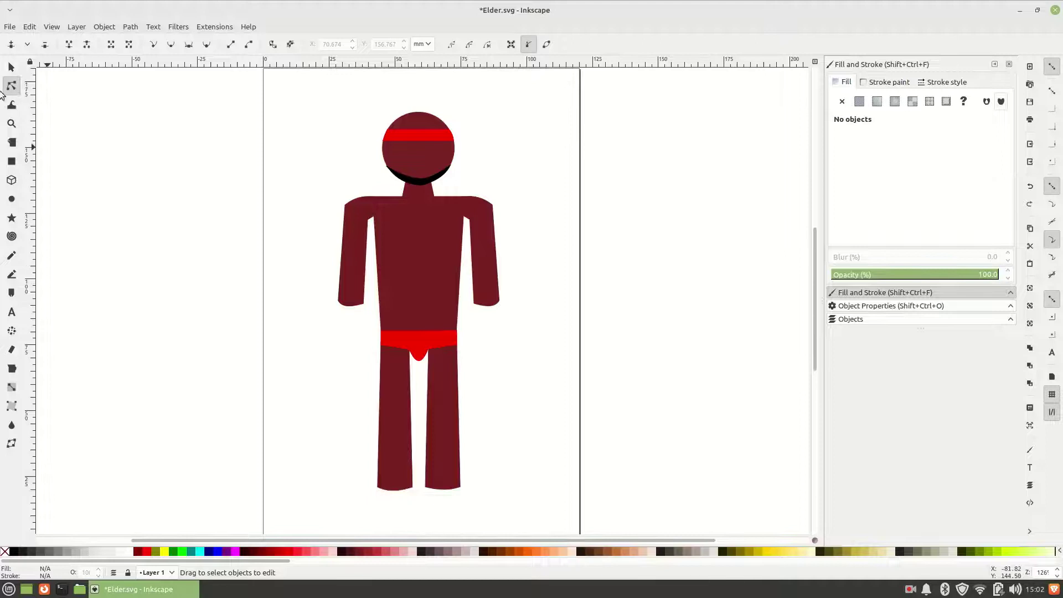
click(8, 27)
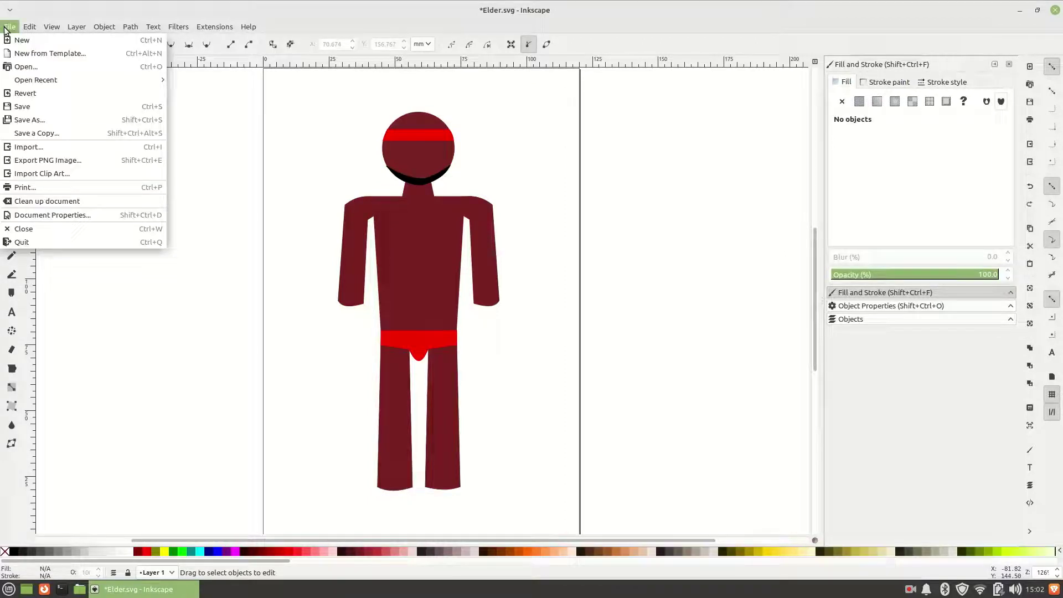
click(16, 106)
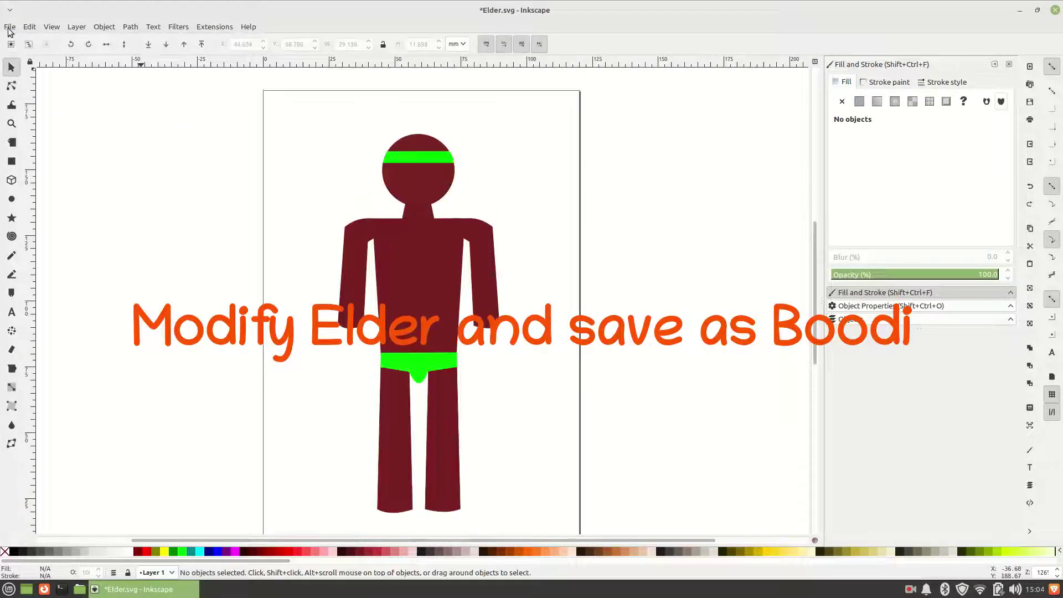
Step: Save the green-banded figure as a new file, Boodi.svg, in Plain SVG format
click(10, 27)
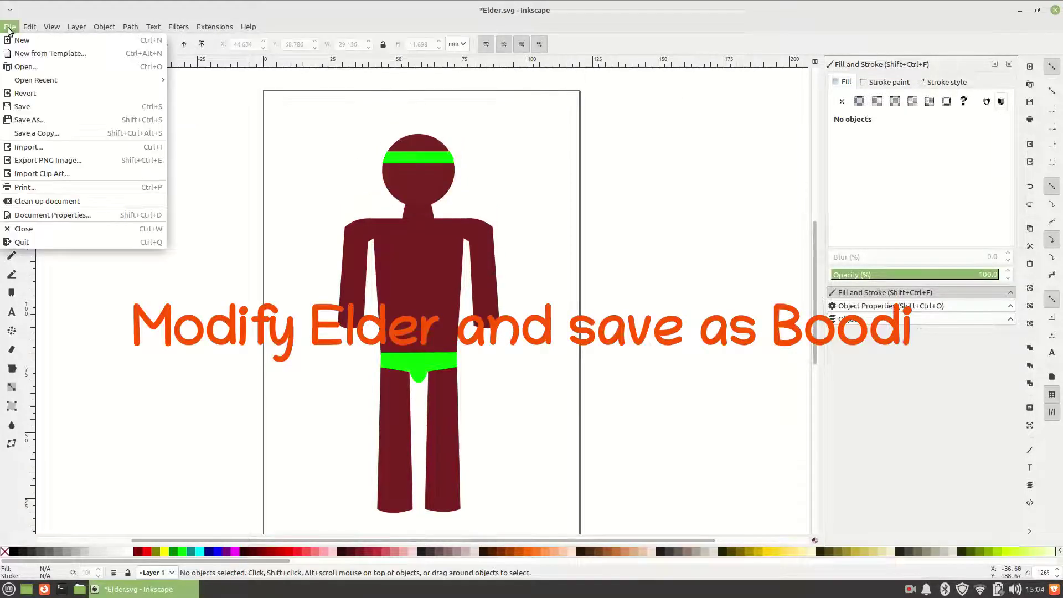
click(64, 124)
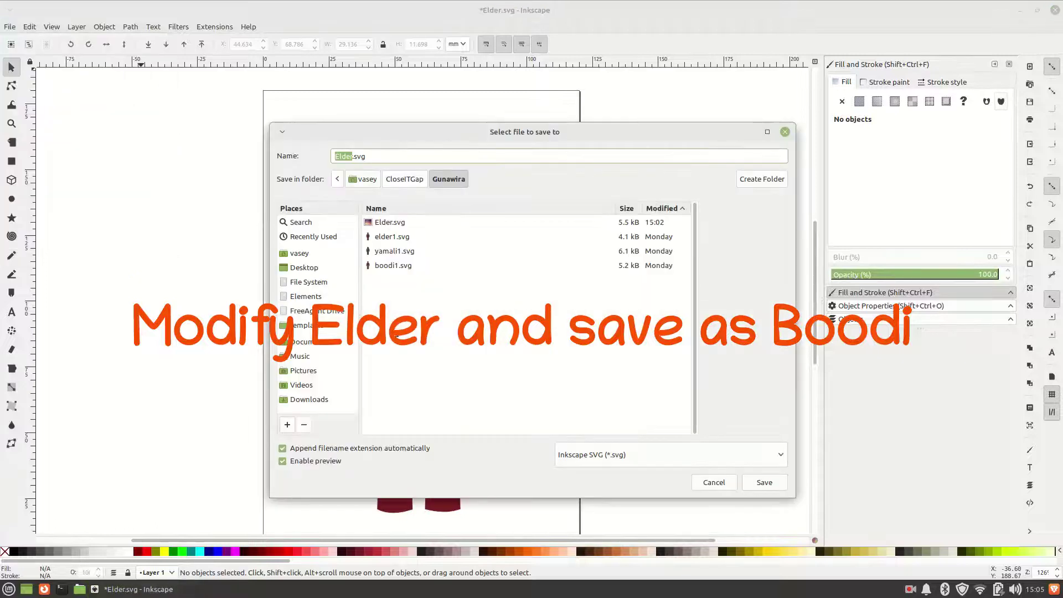
click(779, 455)
click(762, 477)
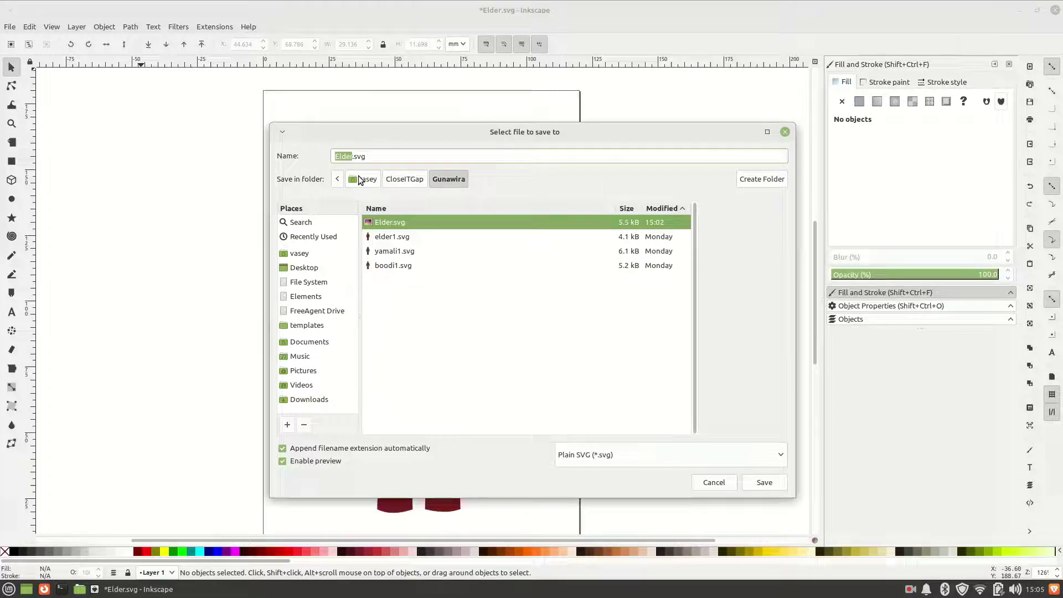
text(Boodi)
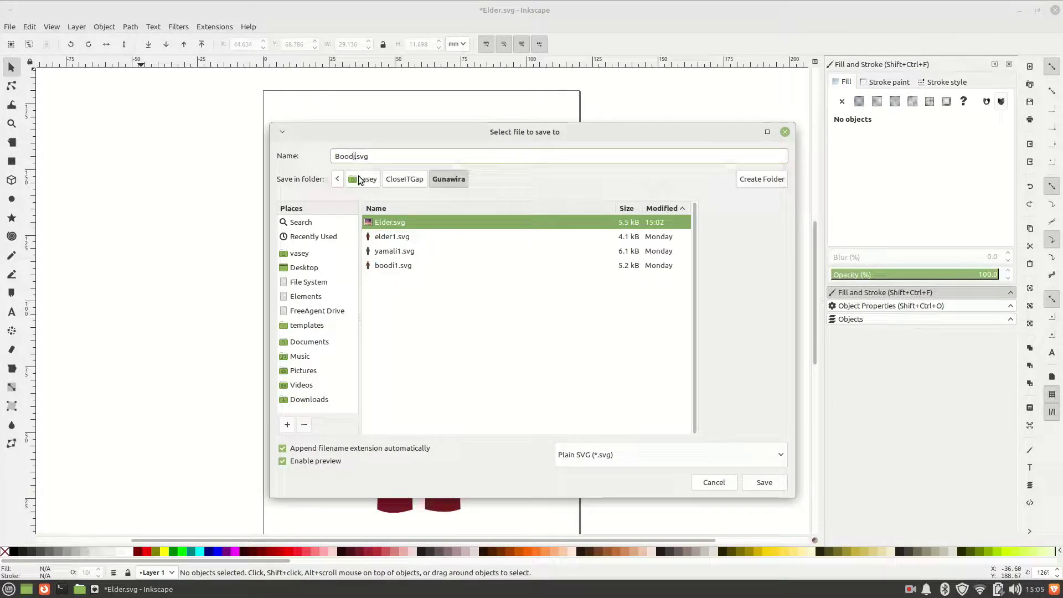
key(Return)
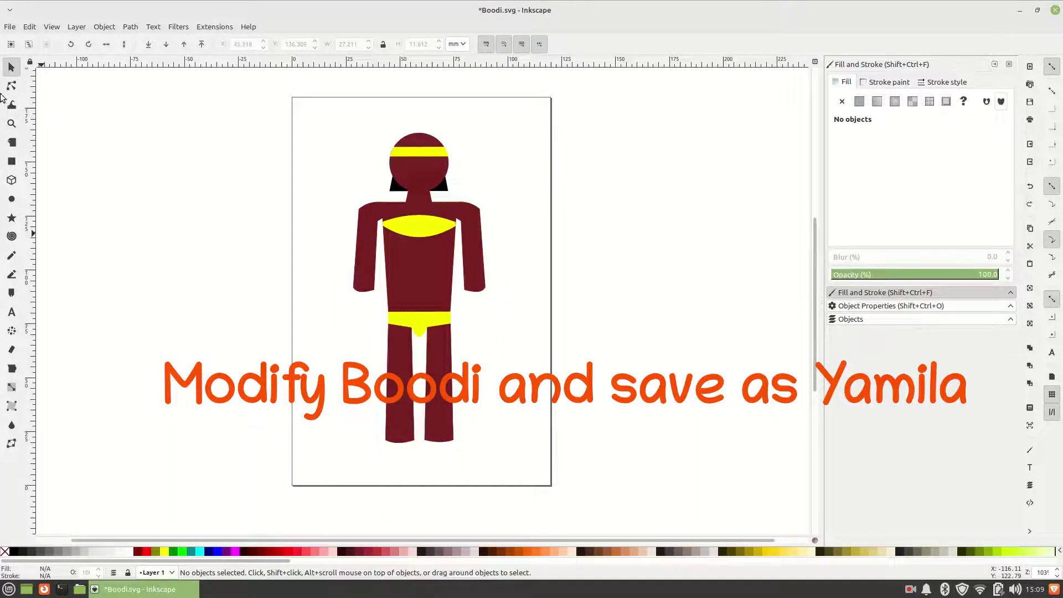
Step: Save the yellow-banded figure as a new Plain SVG file, Yamila.svg
click(9, 29)
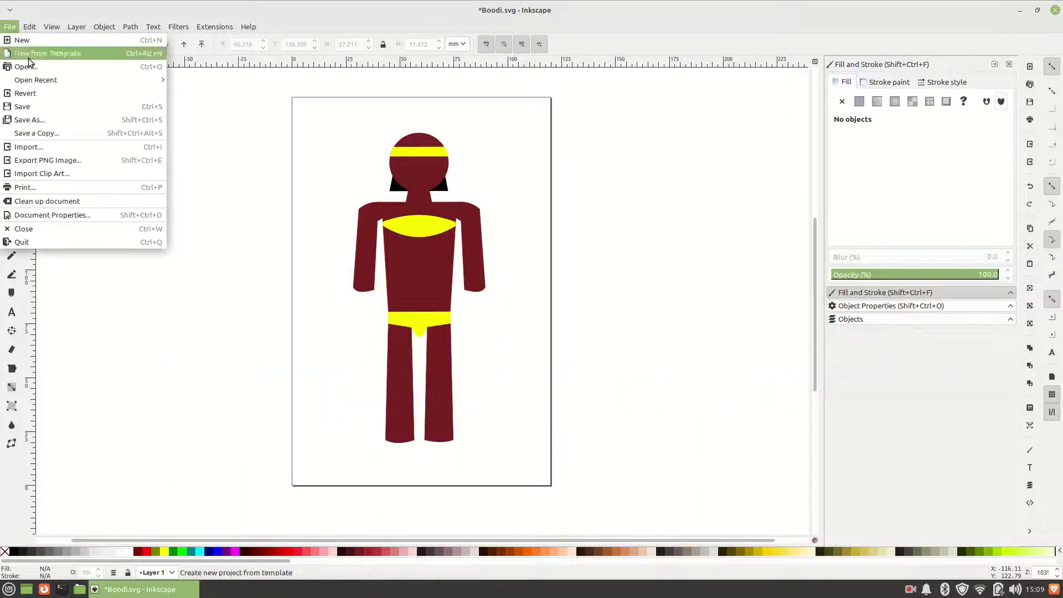
click(44, 121)
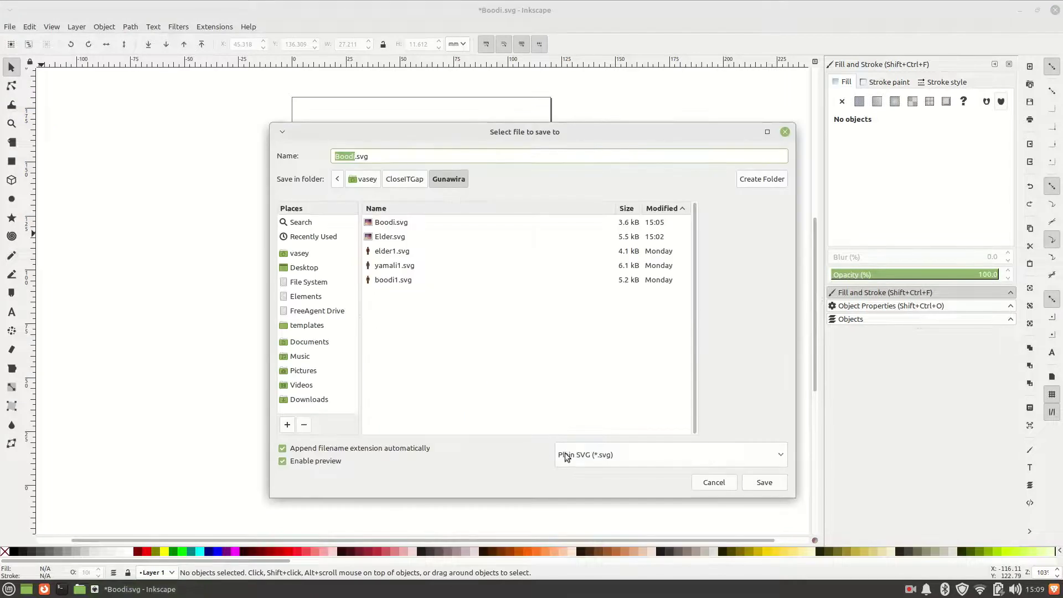
click(354, 156)
key(shift+Left)
text(Yamila)
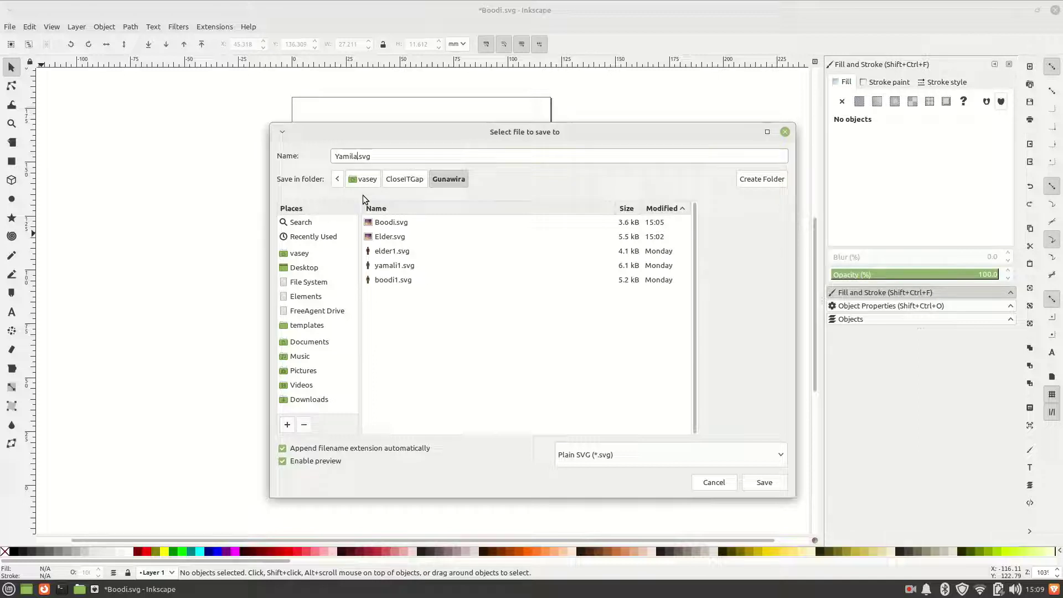
key(Return)
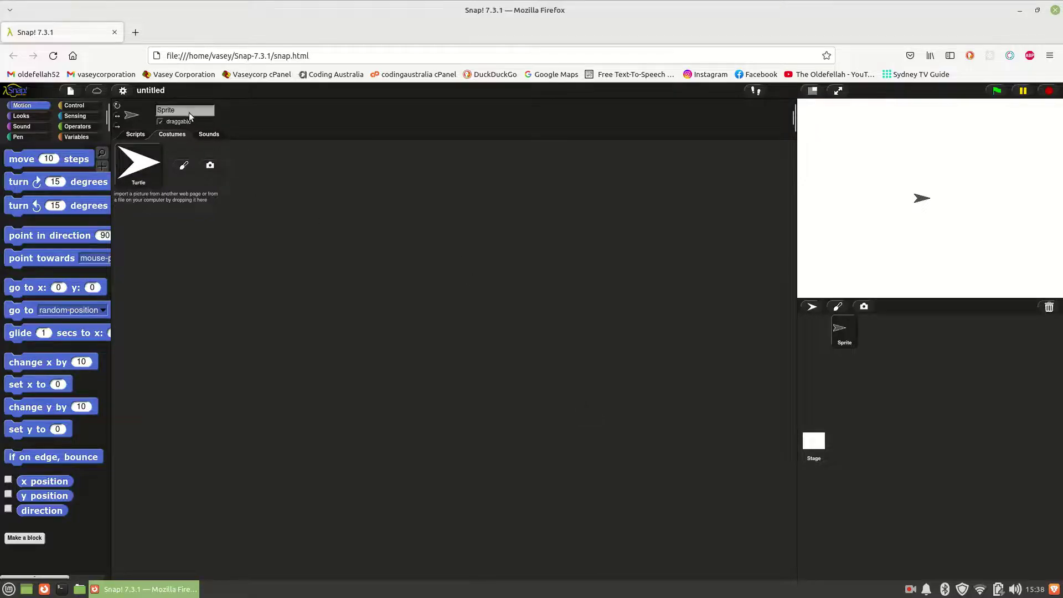
Step: In the Snap! project open in Firefox, rename the sprite as Elder
key(BackSpace)
key(BackSpace)
key(BackSpace)
key(BackSpace)
text(Elder)
click(301, 218)
Step: Import Elder.svg from the Gunawira folder as the sprite's costume and enlarge the stage area
click(70, 91)
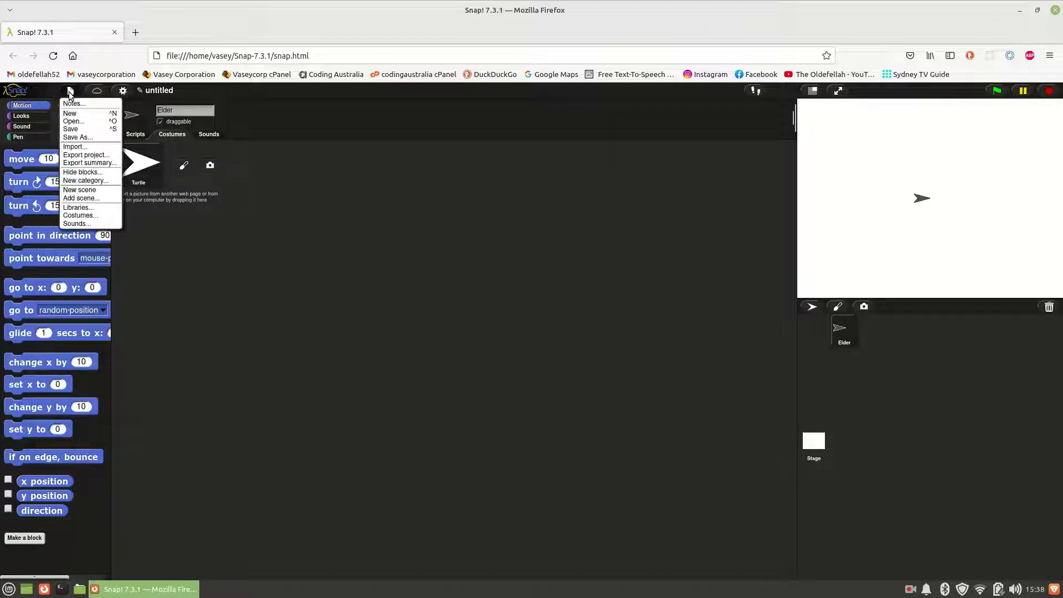
click(98, 145)
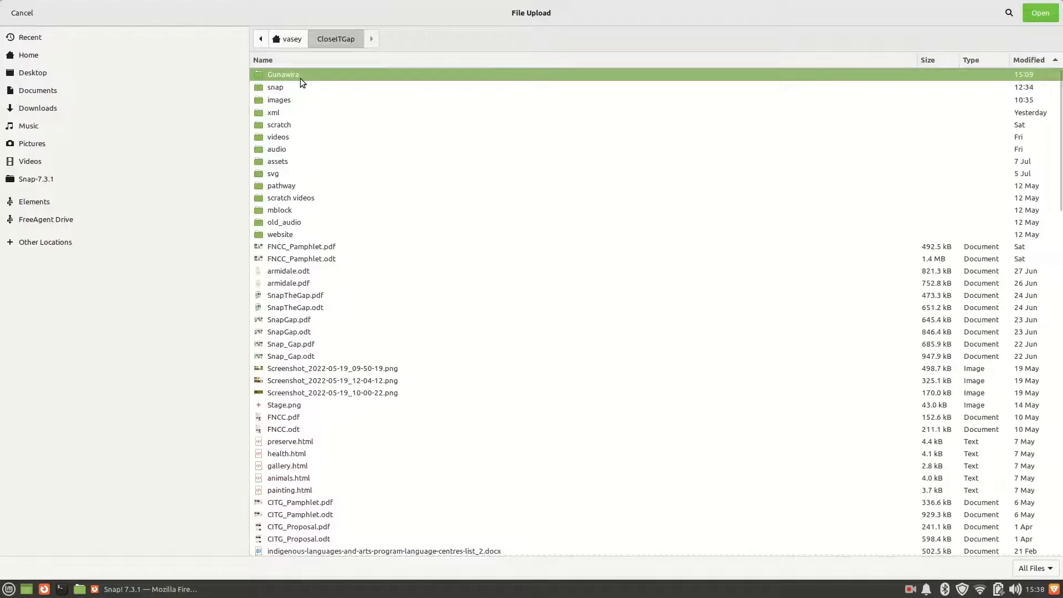
double_click(300, 78)
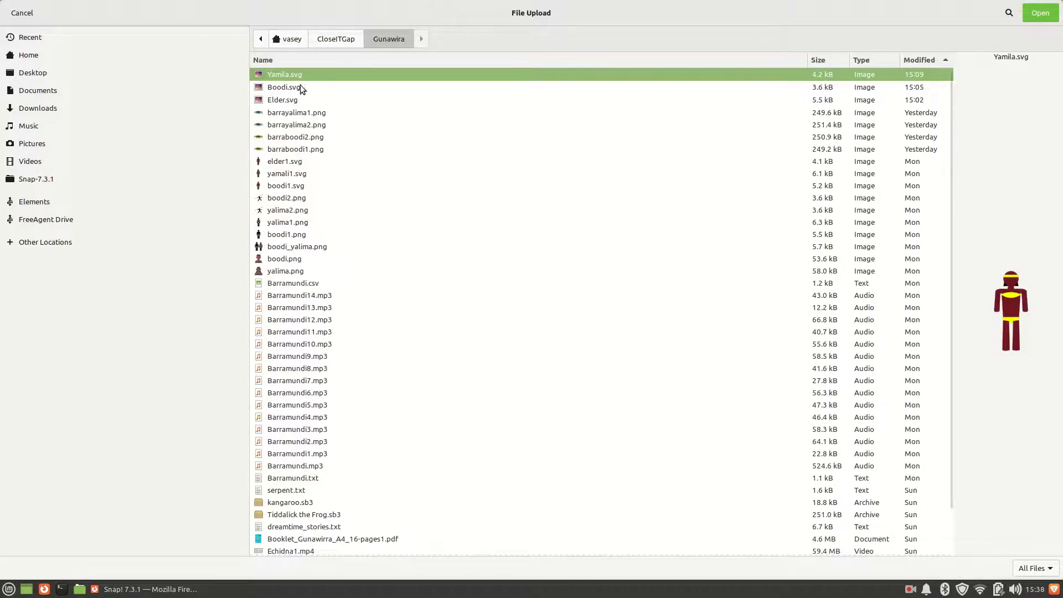
click(298, 101)
click(1028, 13)
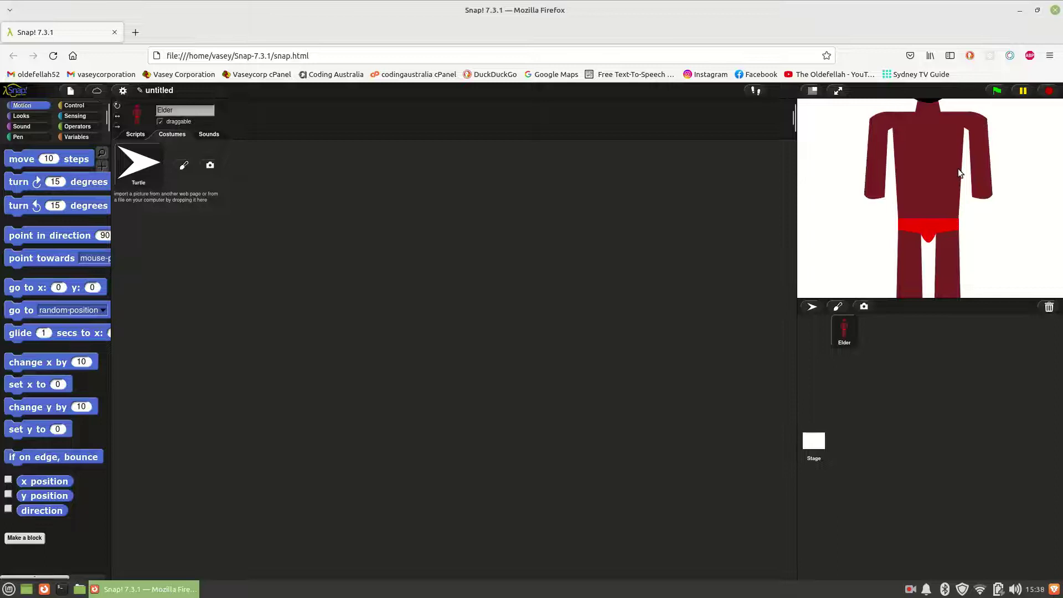
drag(788, 121, 673, 186)
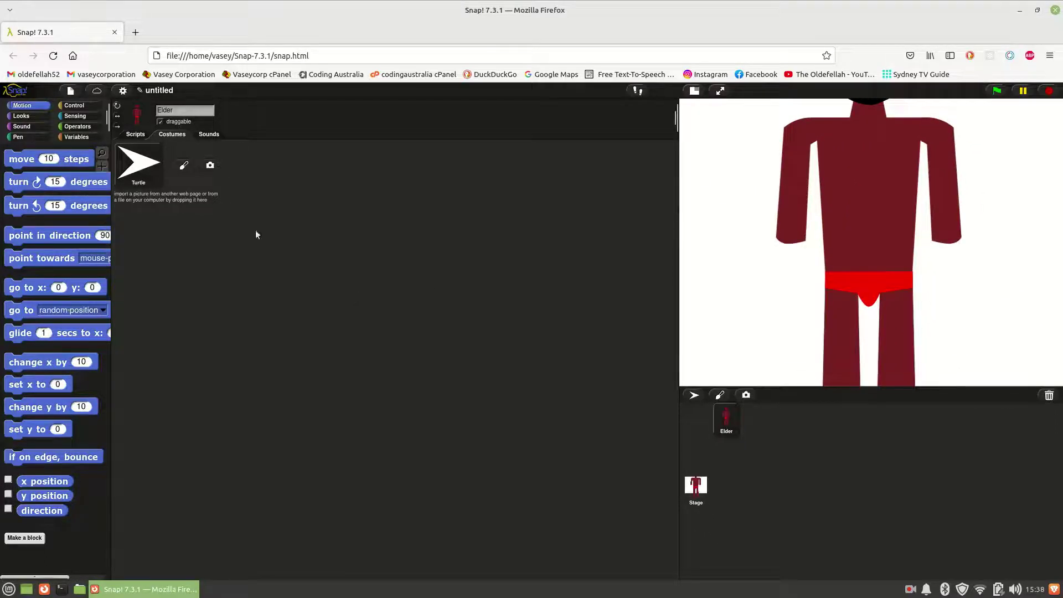
Step: Add a set size block with 25 % to the Elder's scripts and run it
click(138, 135)
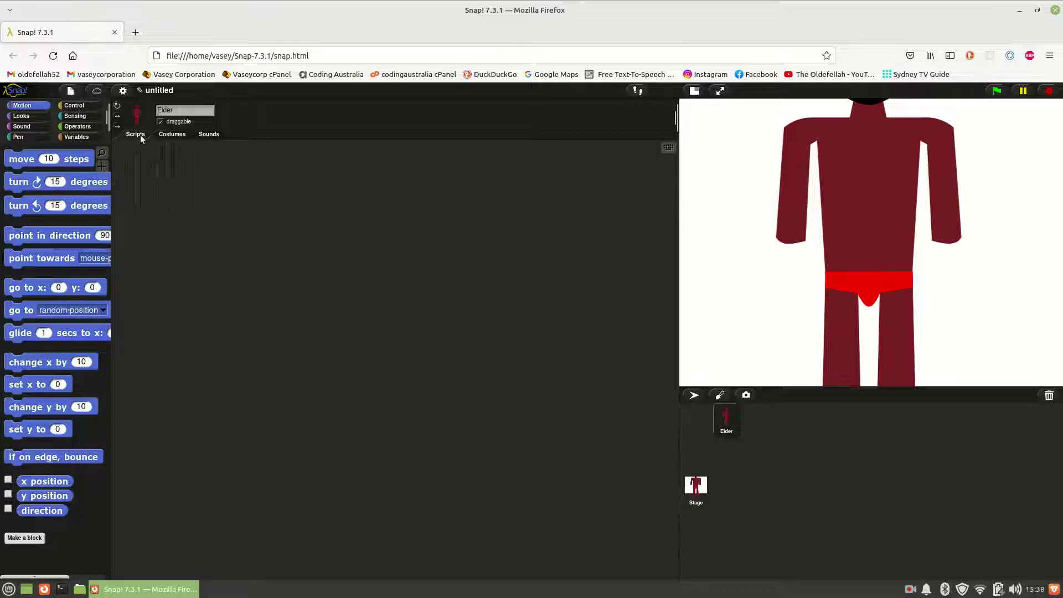
click(23, 116)
drag(37, 491, 279, 267)
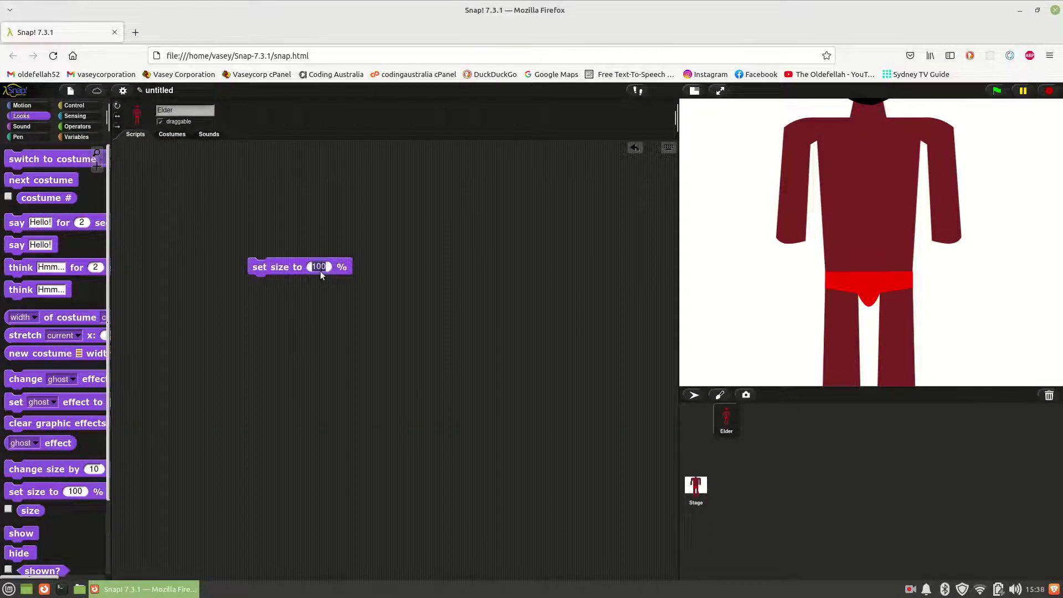
text(25)
click(277, 269)
Step: Move the Elder on the stage to about x -105, y 0 and show its x and y position readouts
drag(874, 226, 789, 221)
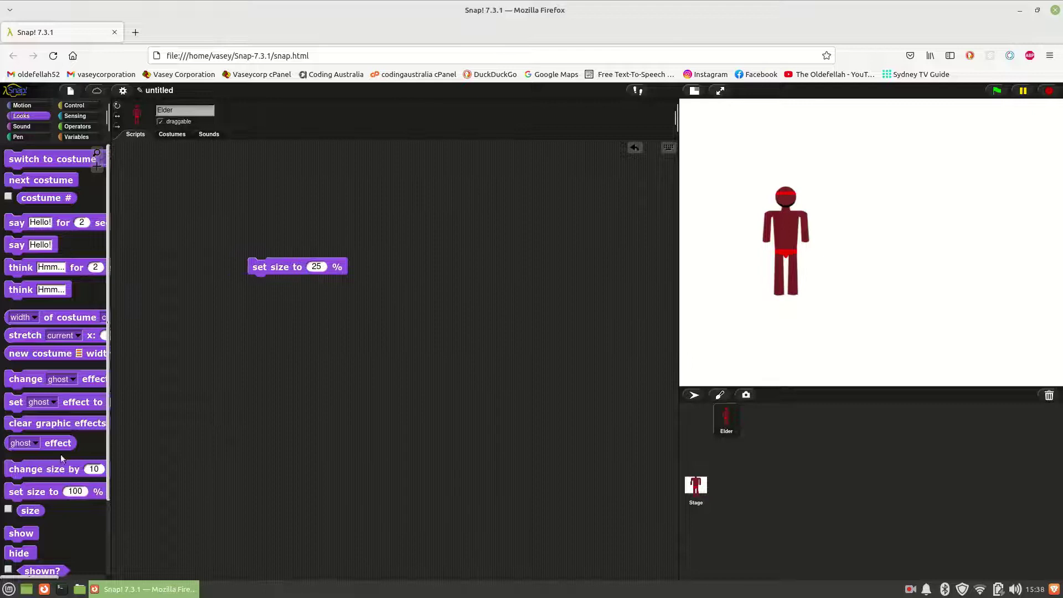
click(31, 106)
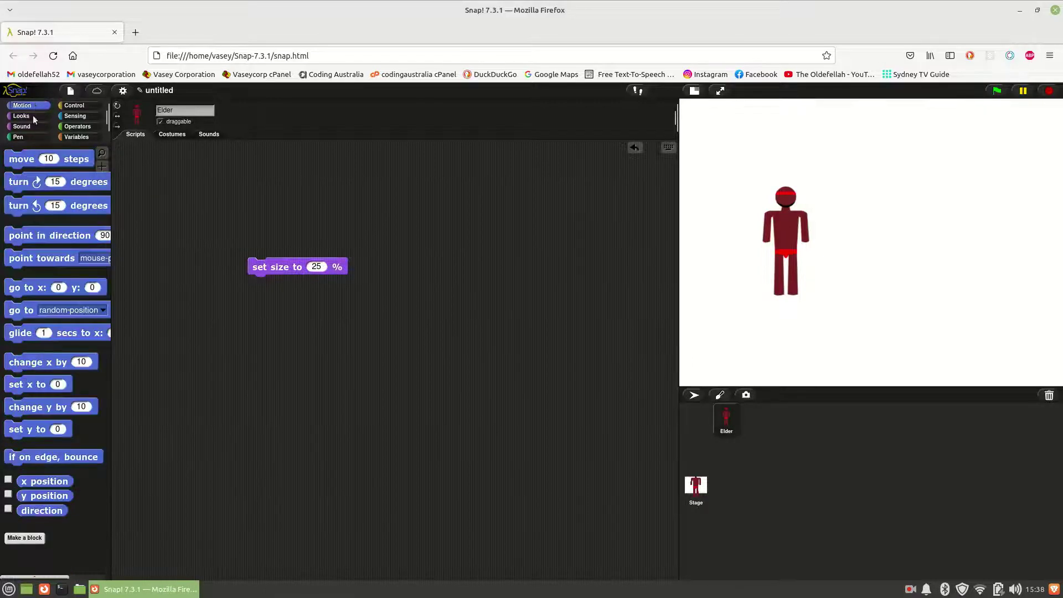
click(9, 479)
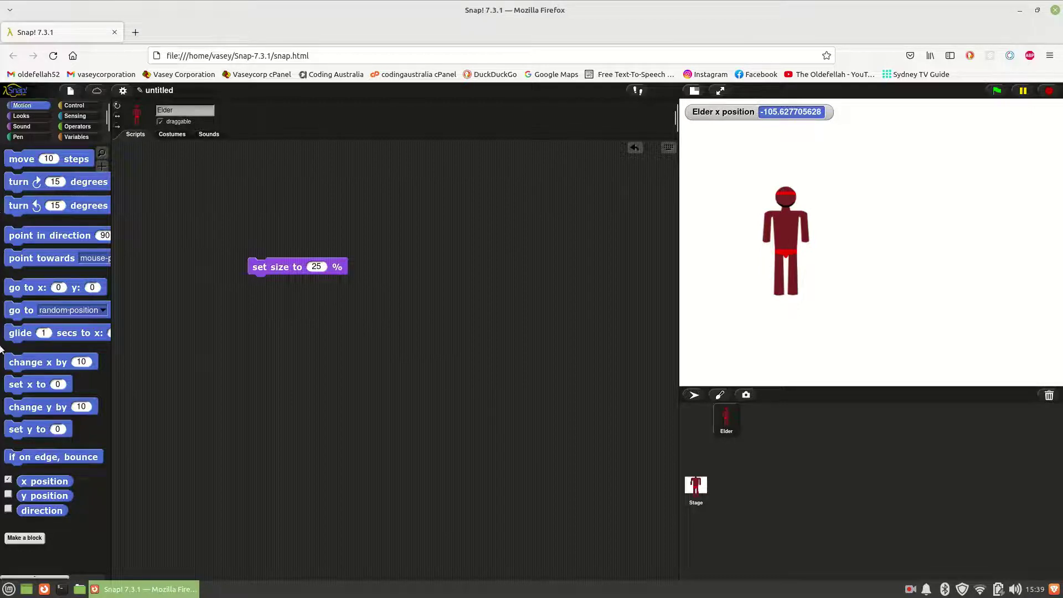
click(8, 494)
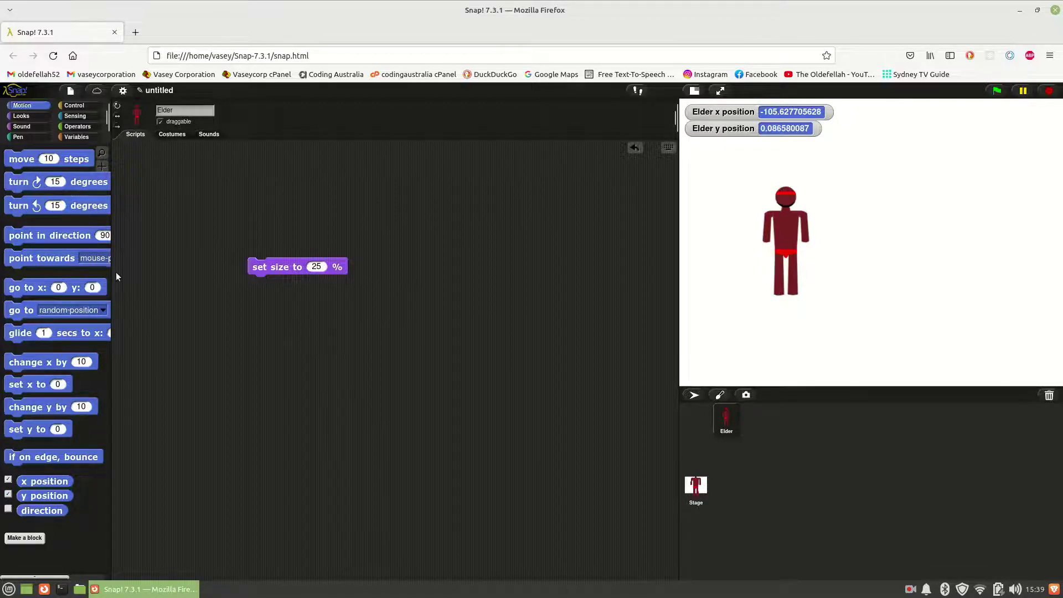
Step: Add a go to block with x -105 and y 0, and attach it beneath the set size block
drag(23, 286, 266, 302)
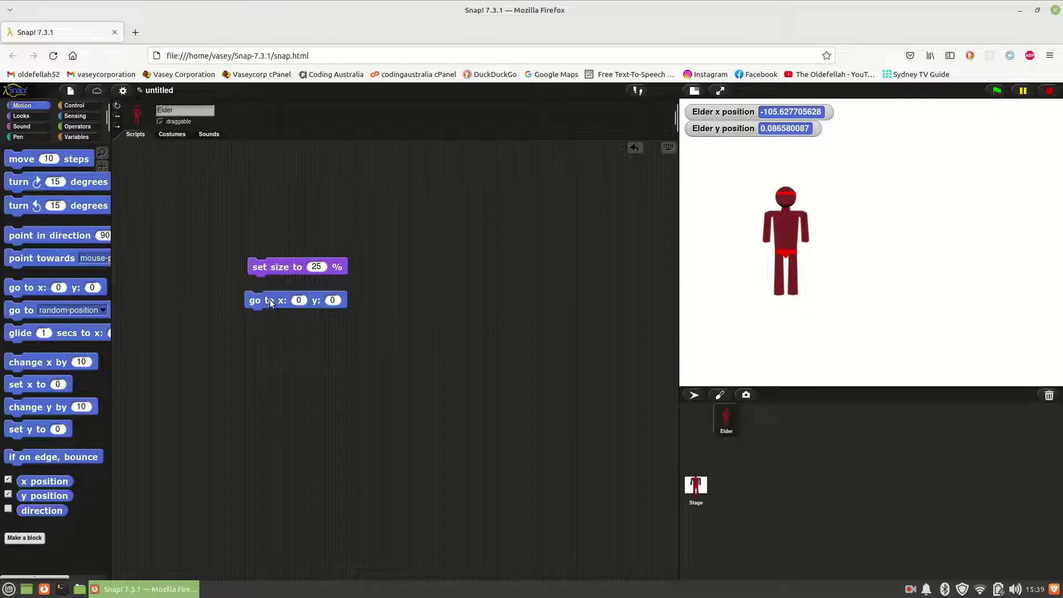
click(299, 300)
text(-105)
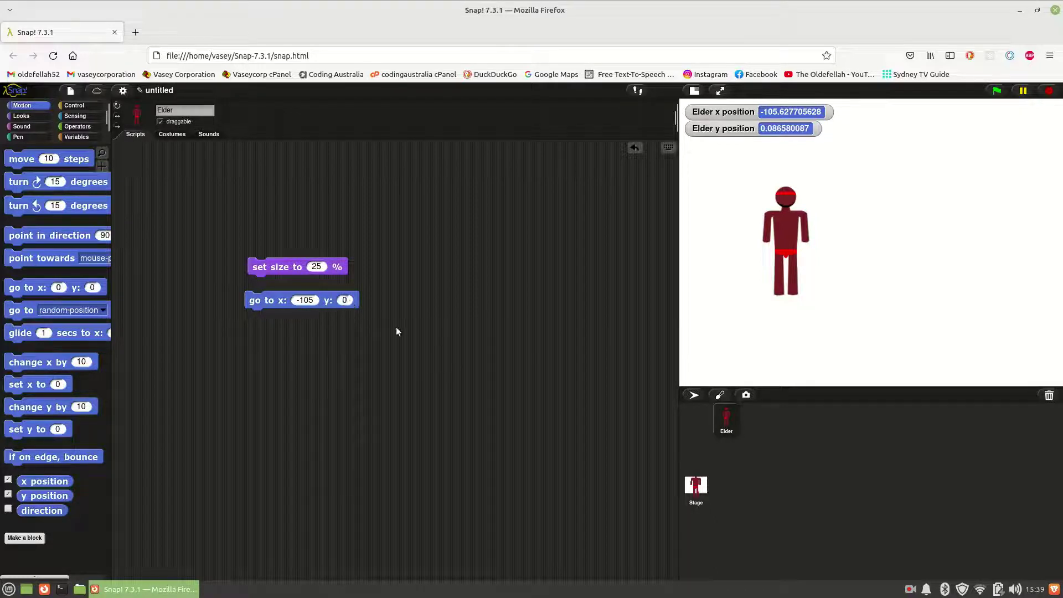
drag(293, 275, 290, 291)
Step: Test the script by moving the Elder away and running it, and hide the x and y position readouts
drag(779, 233, 877, 262)
click(291, 282)
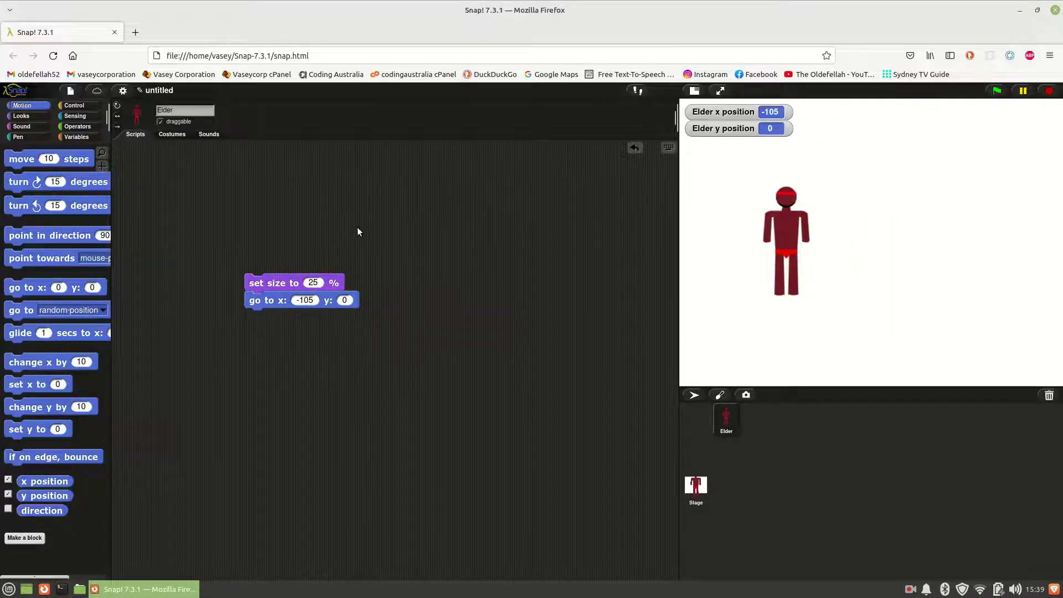
click(9, 479)
click(9, 494)
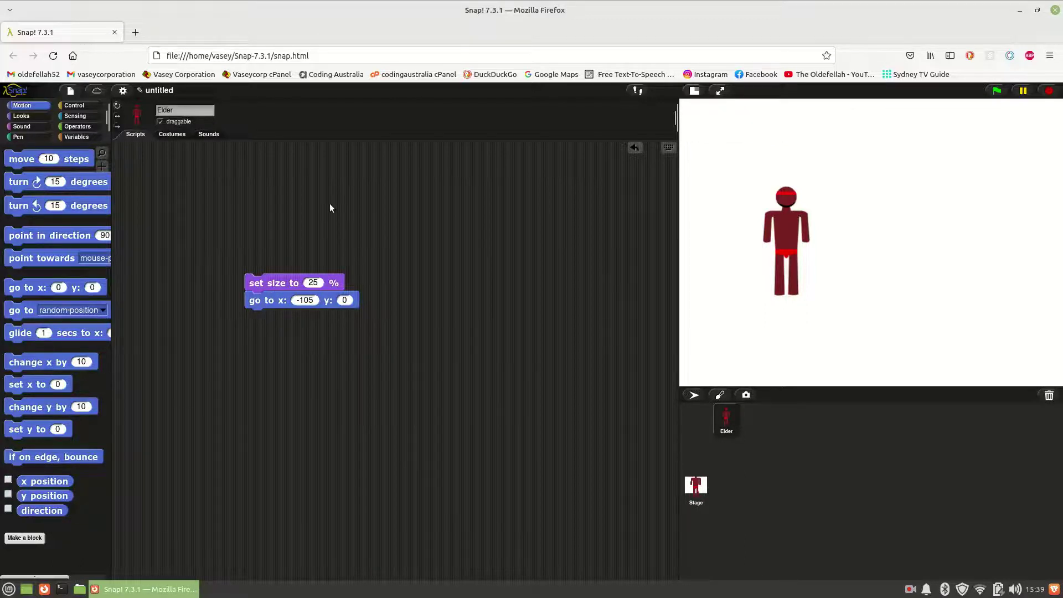